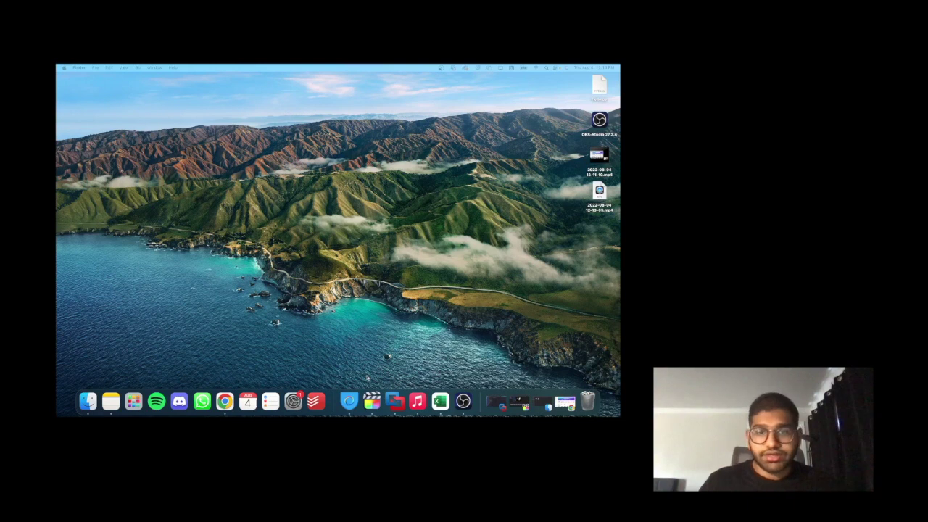
Launch Final Cut Pro and zoom its window to fill the desktop.
click(371, 401)
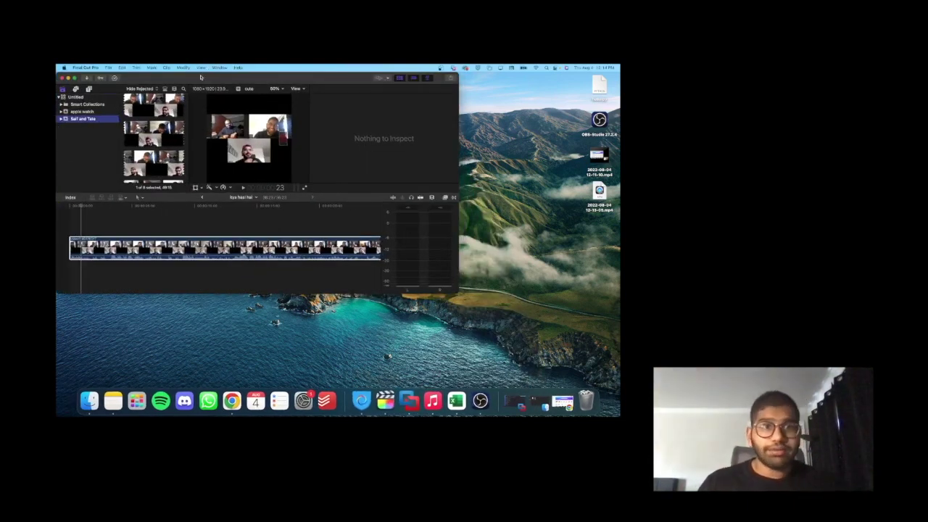
double_click(201, 78)
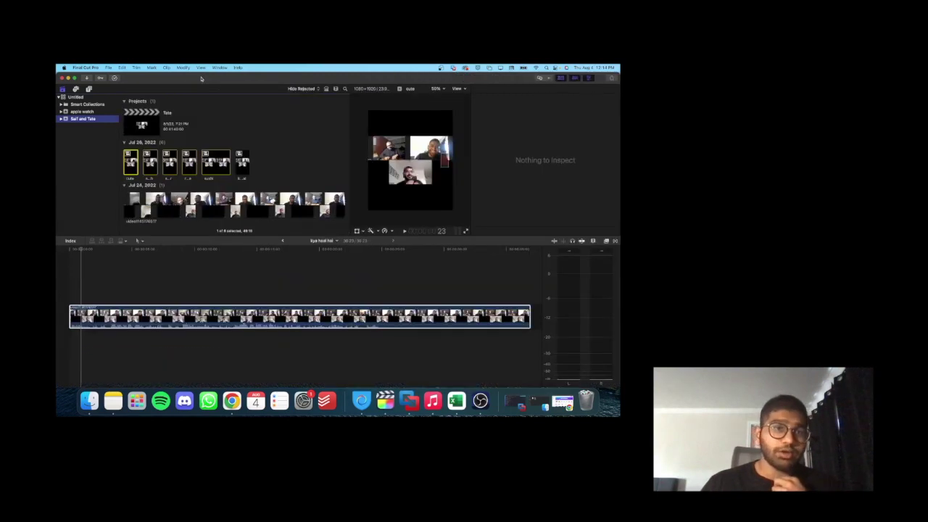
double_click(202, 78)
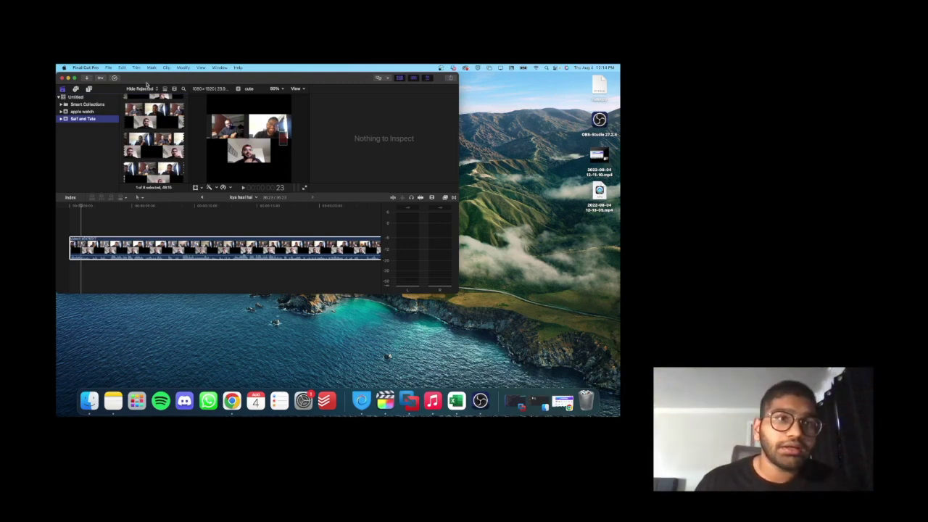
double_click(148, 84)
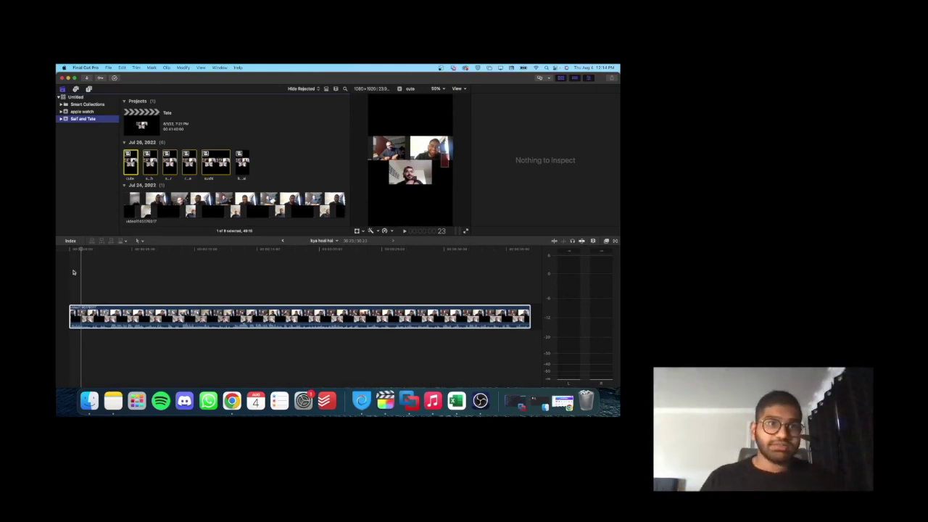
Select the podcast project and its stacked-participants clip in the timeline.
click(141, 125)
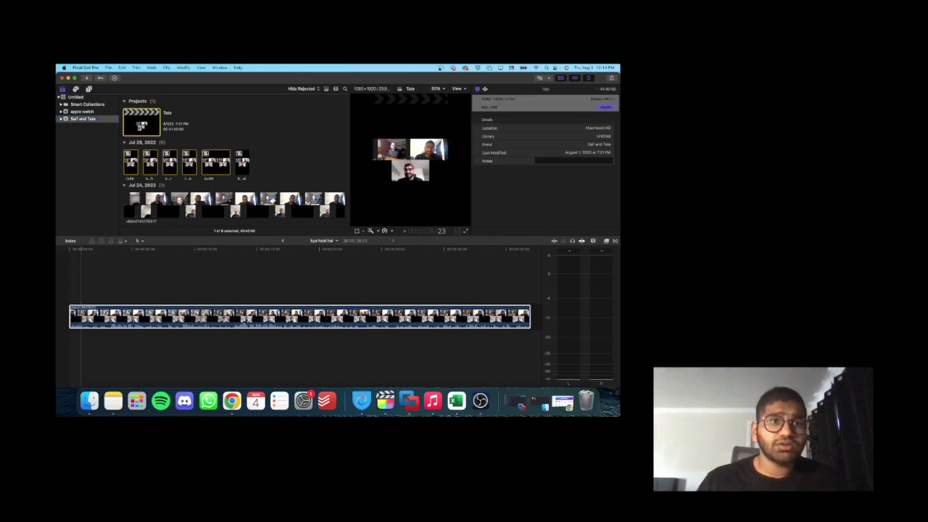
click(89, 250)
click(168, 250)
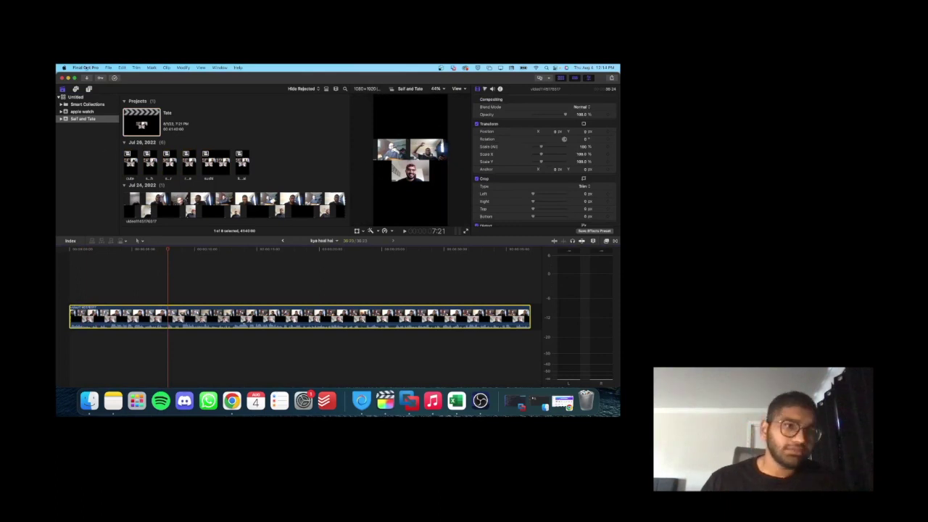
Start a new event with File > New > Event and choose a Custom video format.
click(109, 68)
mouse_move(110, 77)
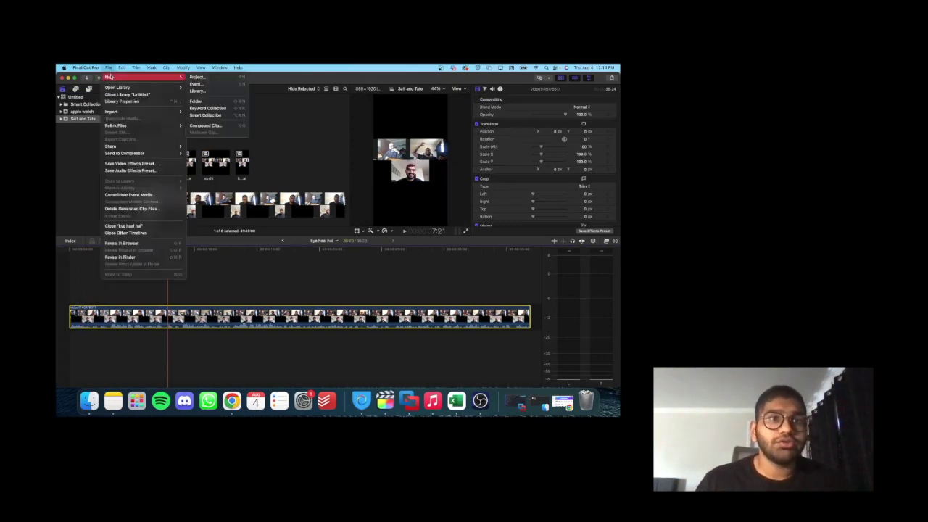
click(203, 84)
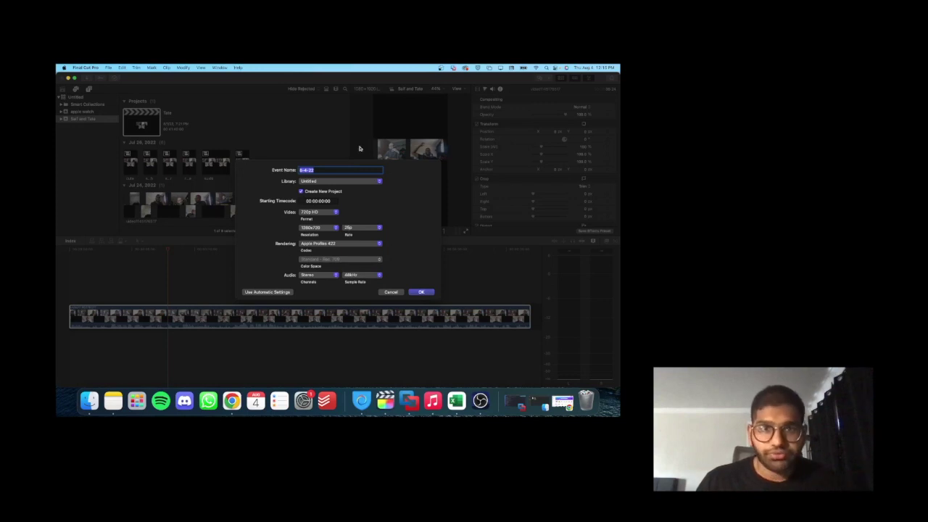
click(326, 214)
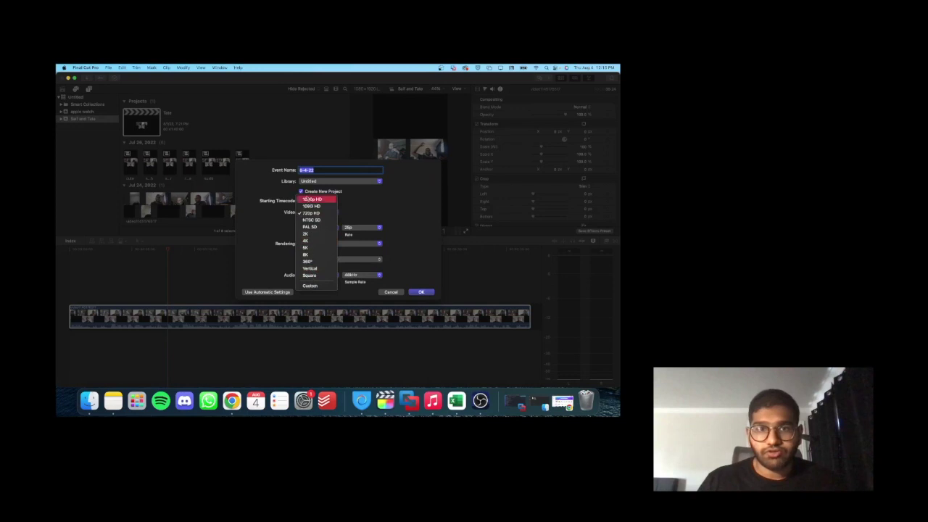
click(312, 213)
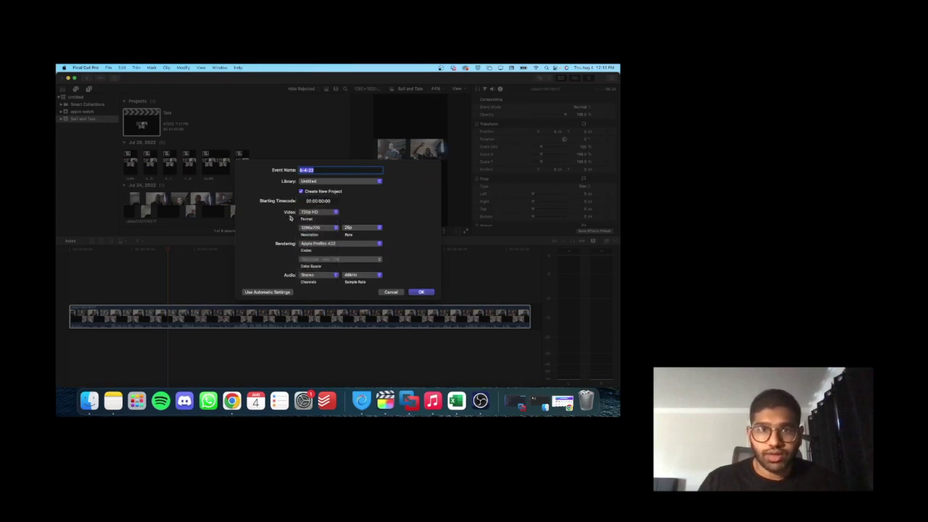
click(306, 216)
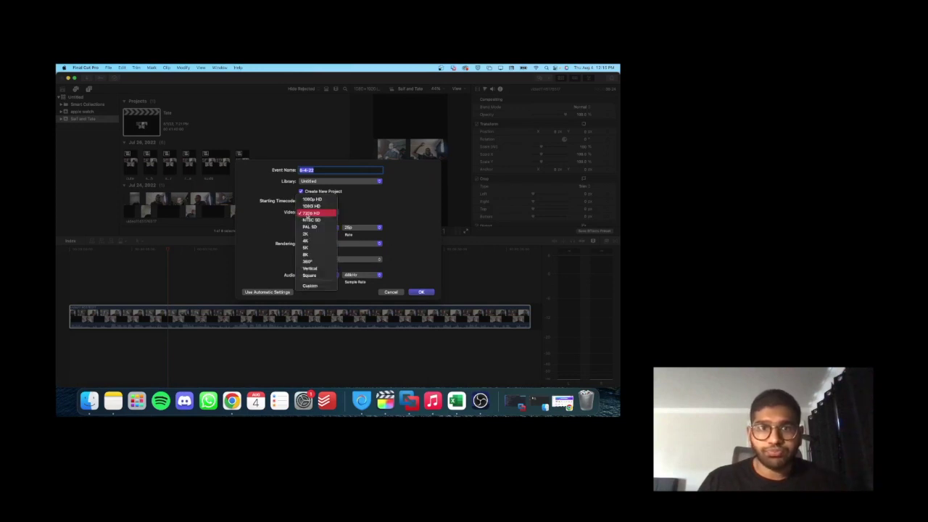
click(308, 285)
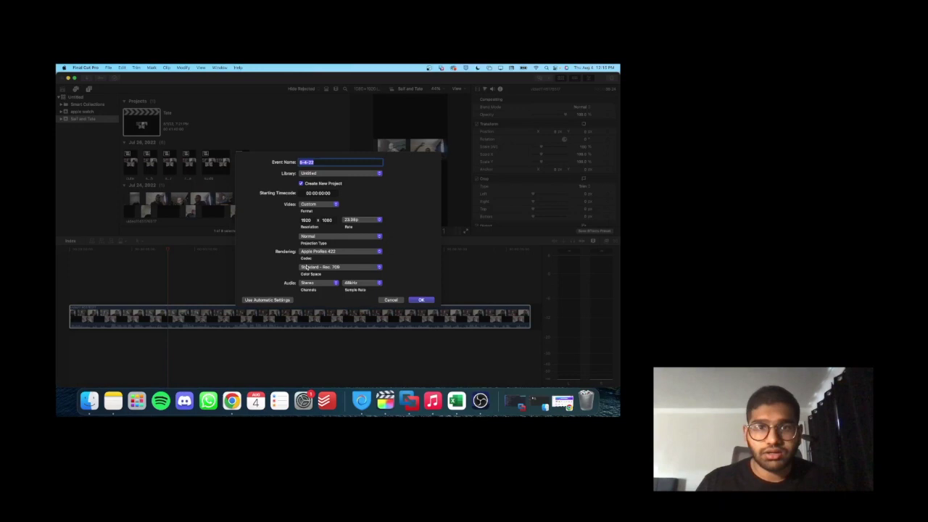
Set the frame to 1080 × 1920, name the event 'test project', and create it.
click(310, 220)
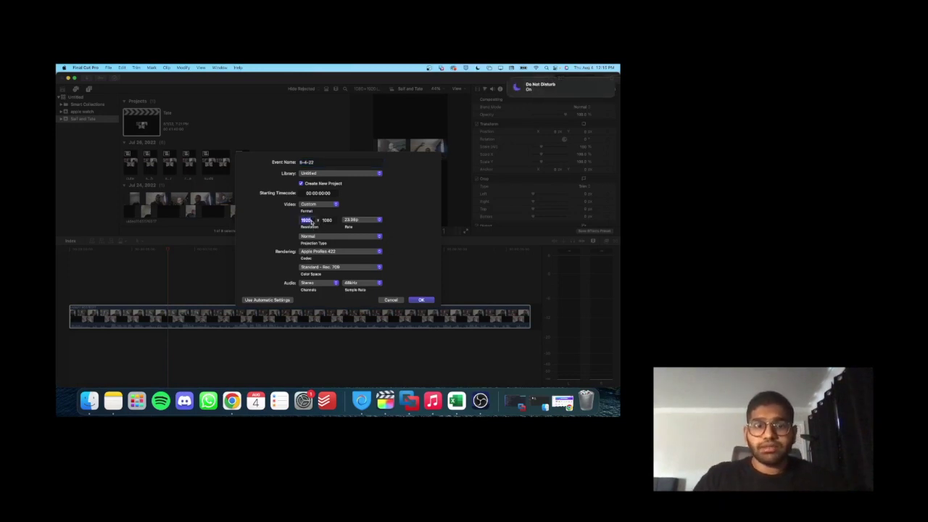
text(1080)
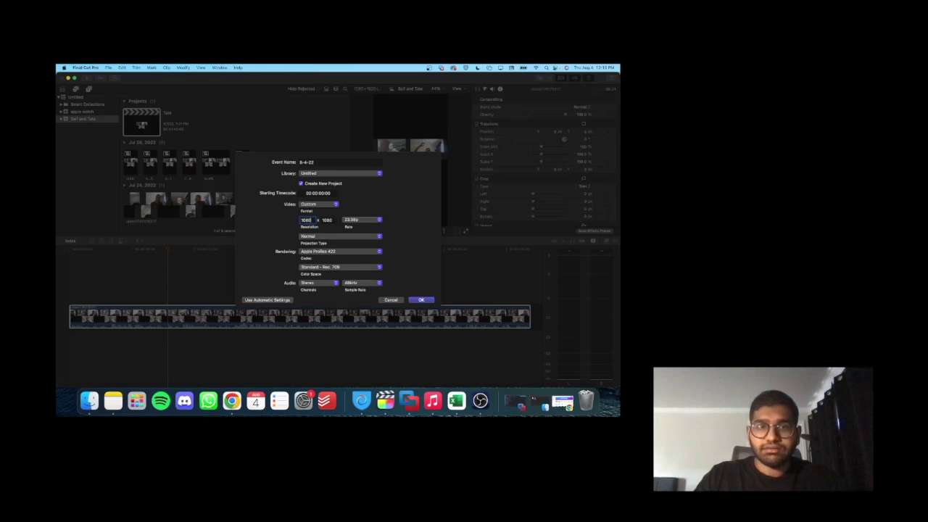
click(329, 220)
text(1920)
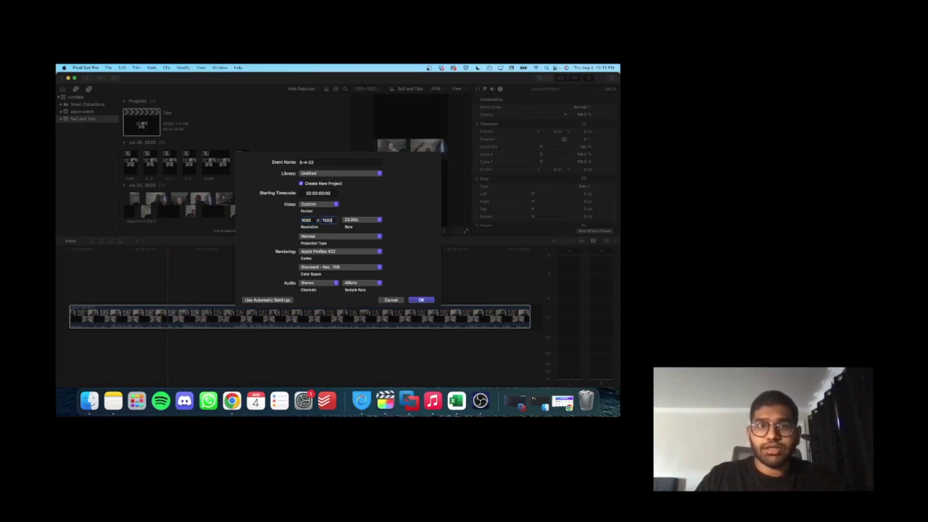
click(315, 163)
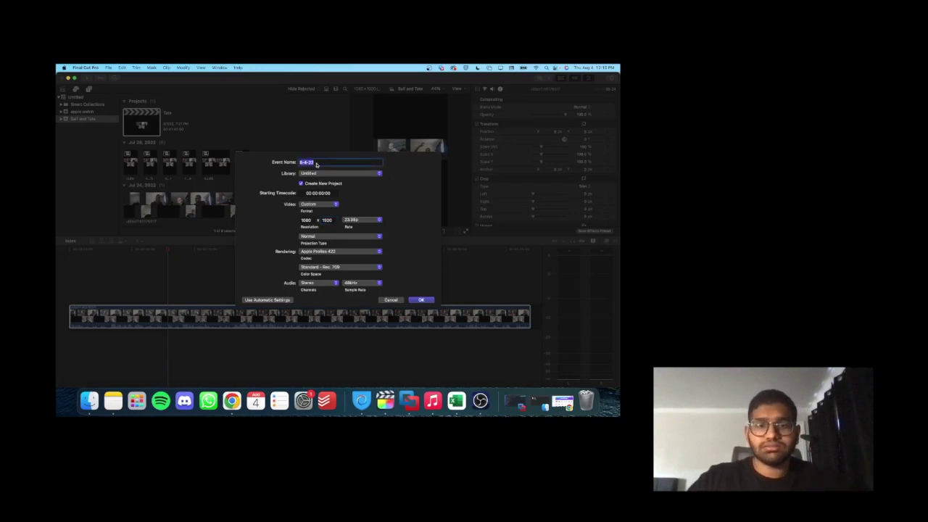
text(test p)
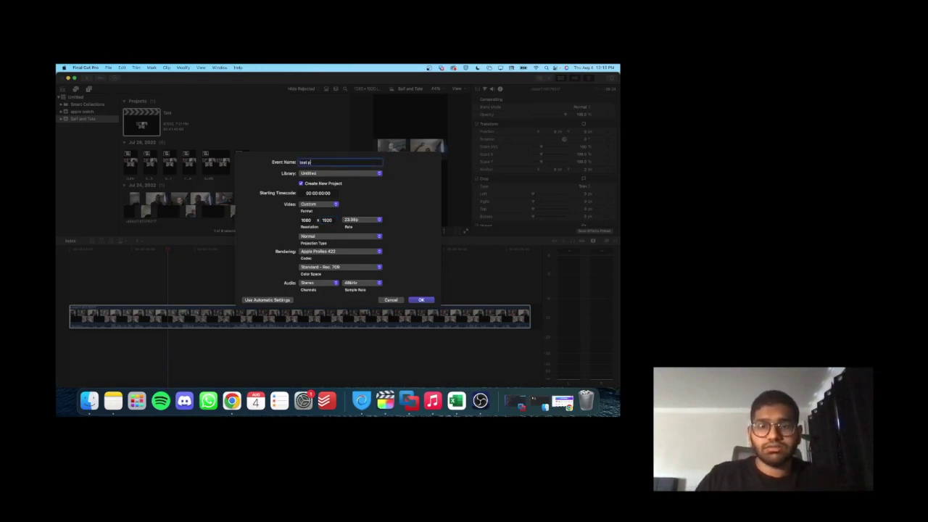
text(roject)
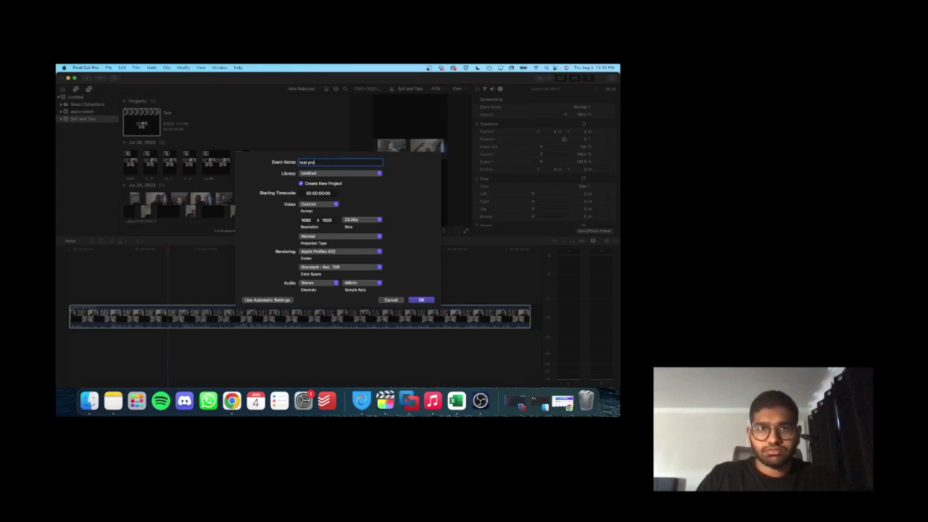
click(421, 300)
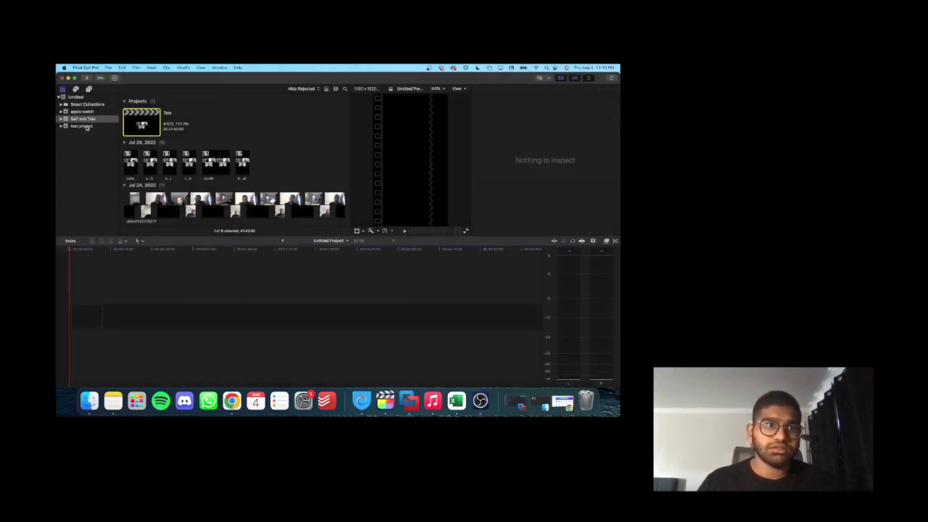
Check the new Untitled Project, then reopen the podcast project and select its clips.
click(87, 127)
click(132, 121)
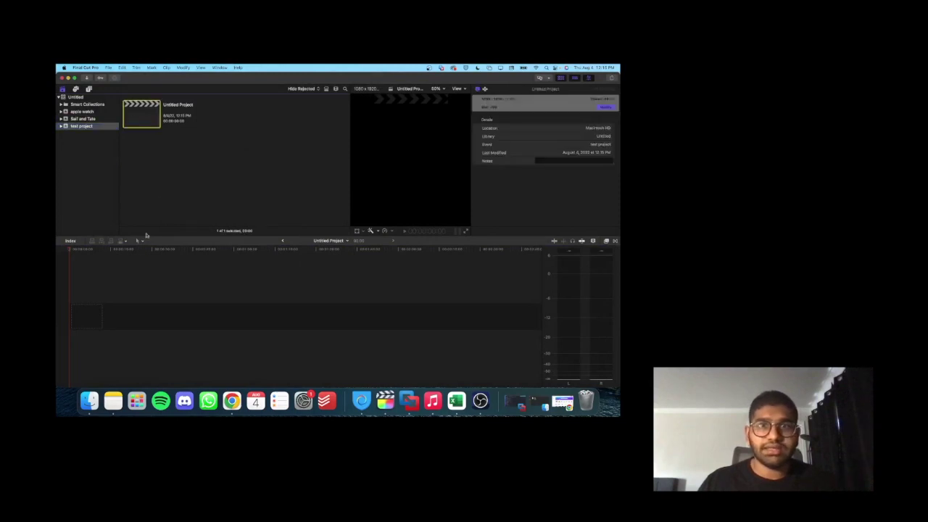
click(81, 119)
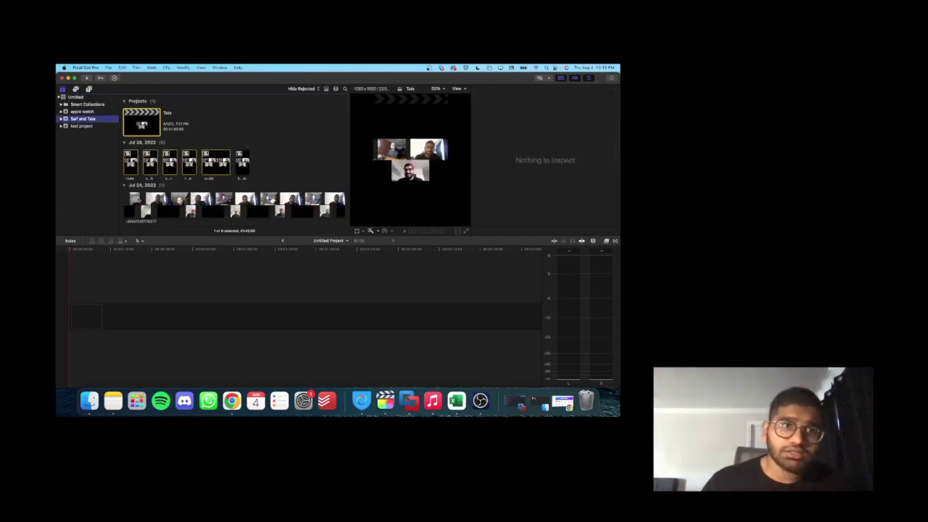
double_click(156, 126)
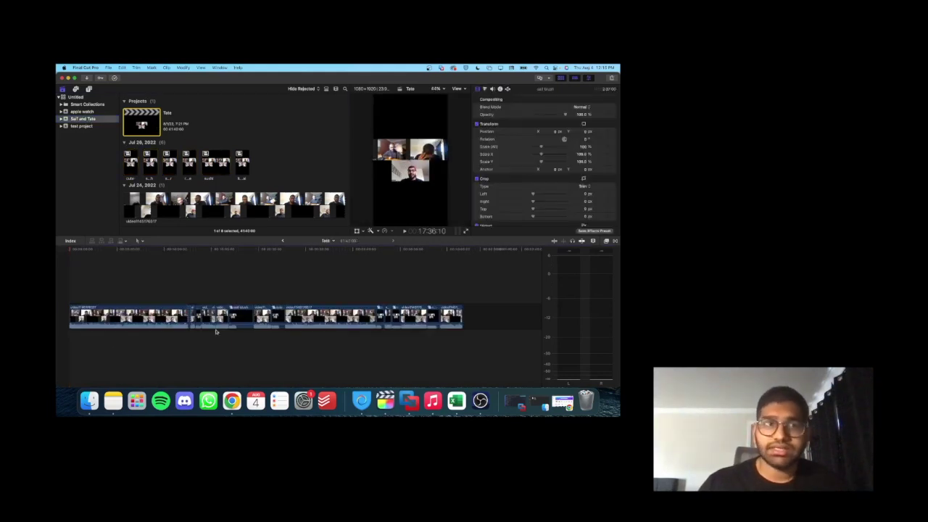
click(105, 321)
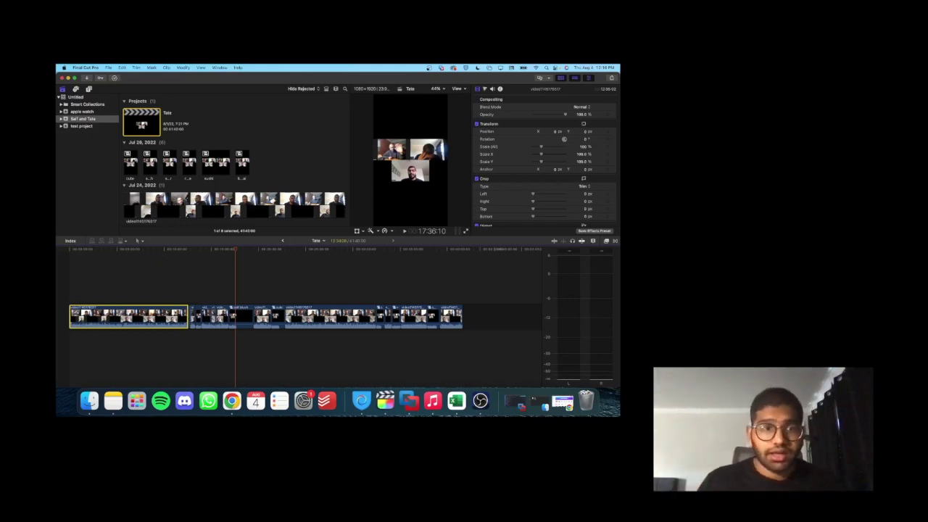
click(132, 166)
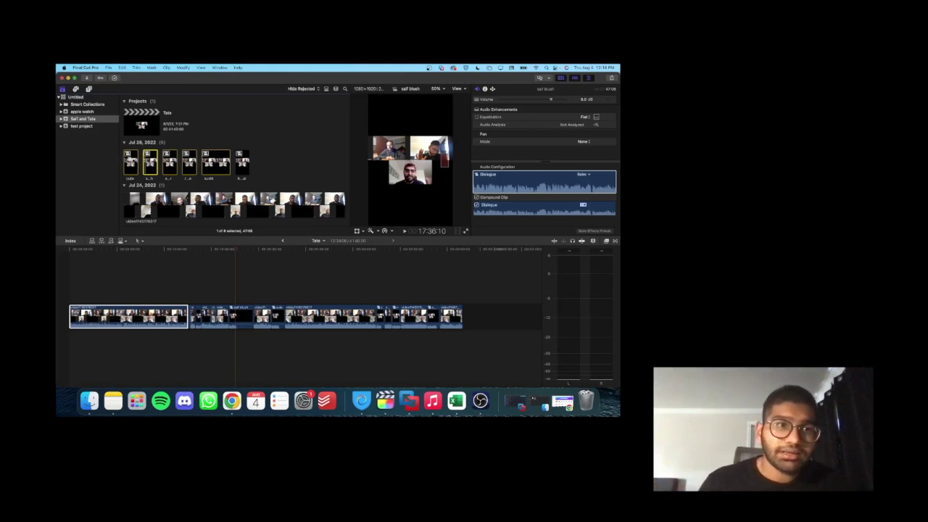
Preview a few seconds of the stacked podcast clip, check Share options, then switch to Chrome's Canva.
double_click(131, 161)
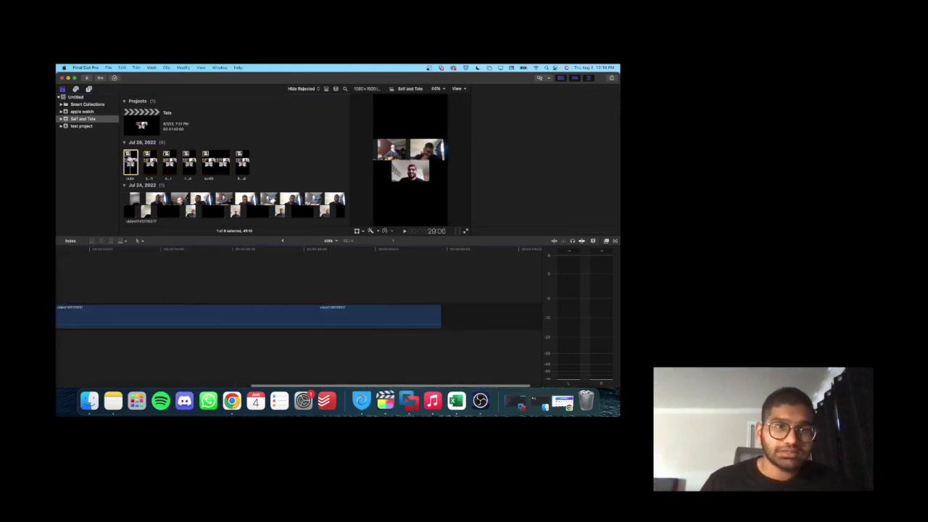
scroll(130, 301, right, 2)
click(113, 300)
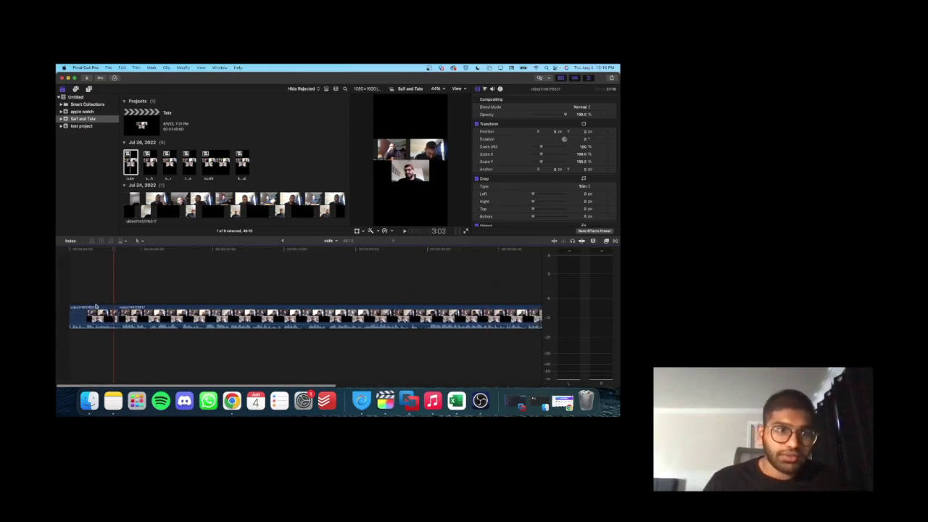
click(96, 306)
key(space)
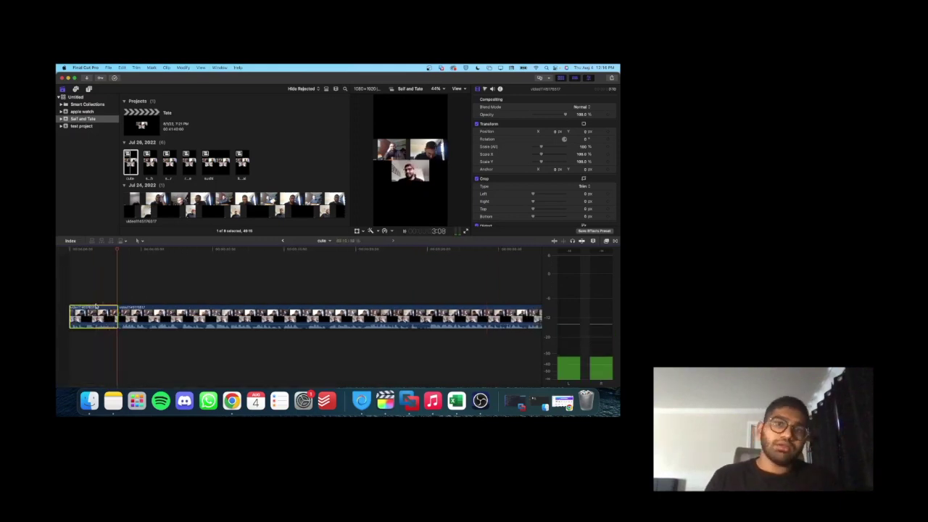
key(space)
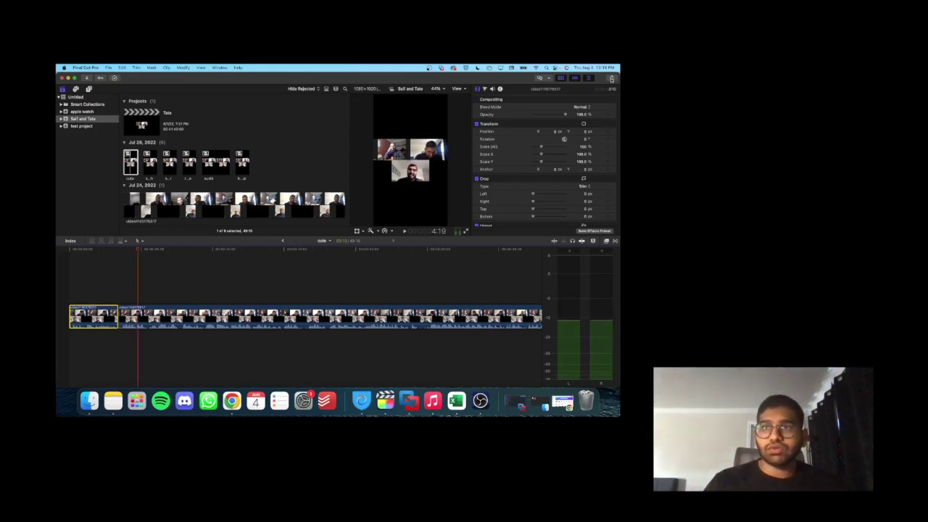
click(613, 78)
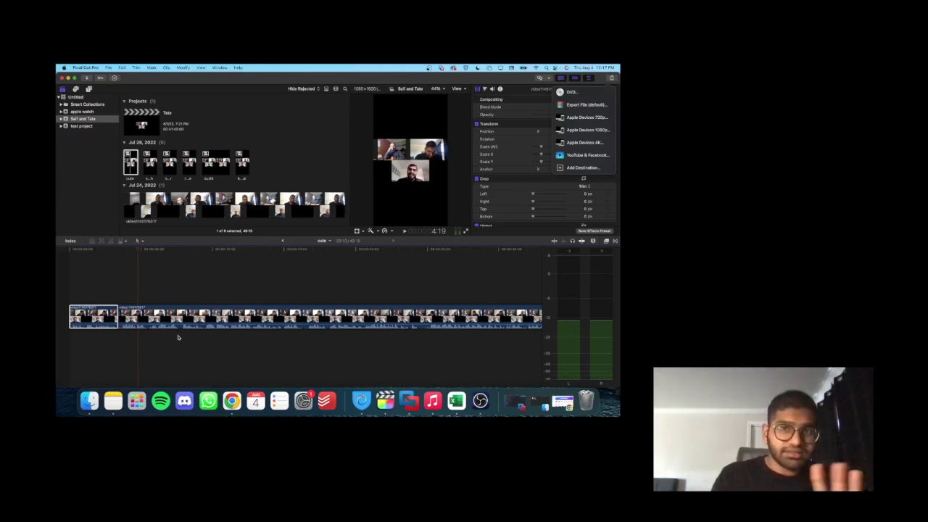
click(228, 399)
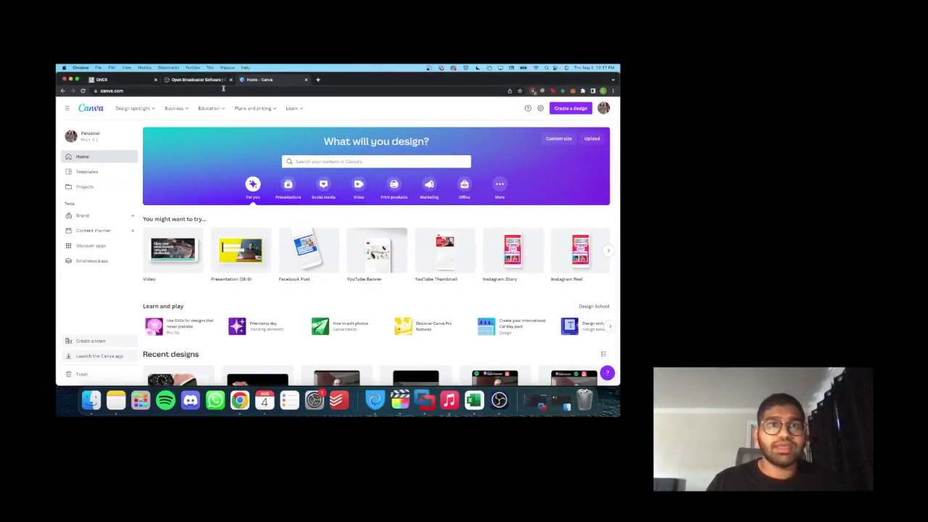
mouse_move(250, 262)
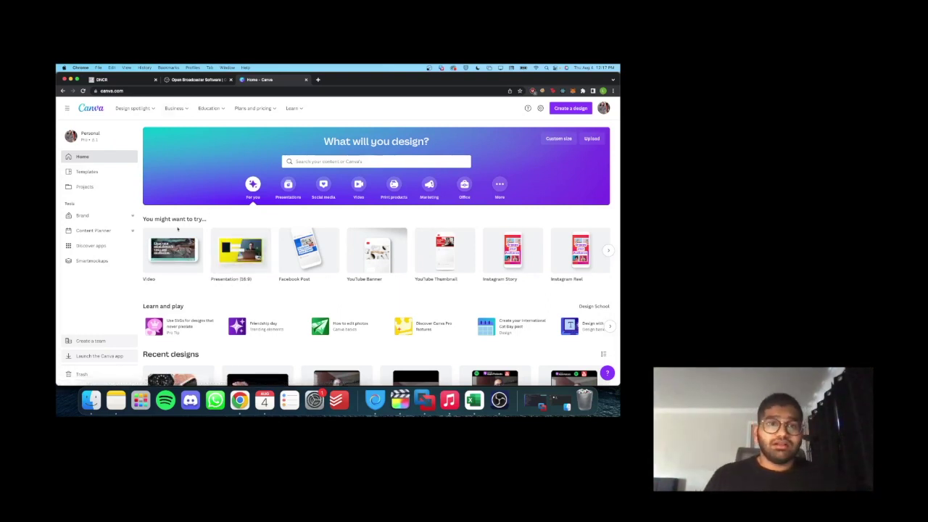
mouse_move(178, 252)
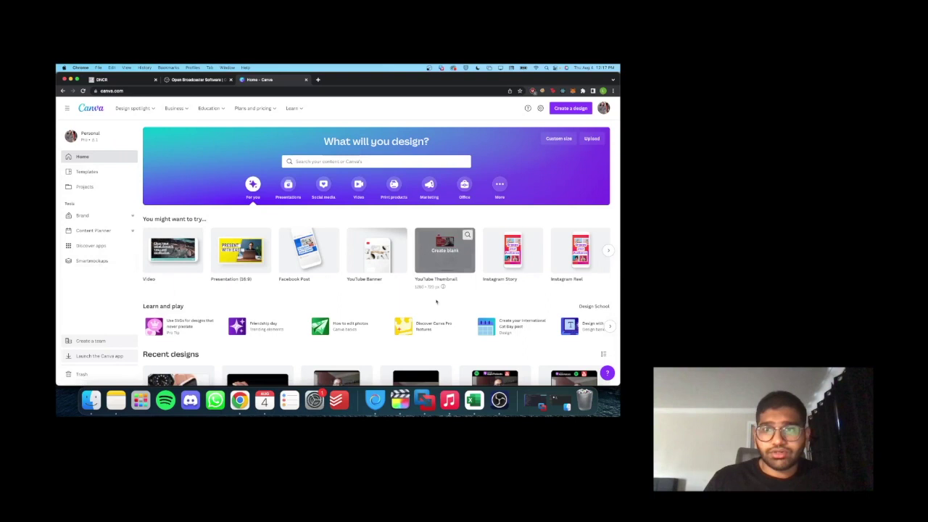
scroll(439, 275, down, 2)
scroll(436, 297, up, 2)
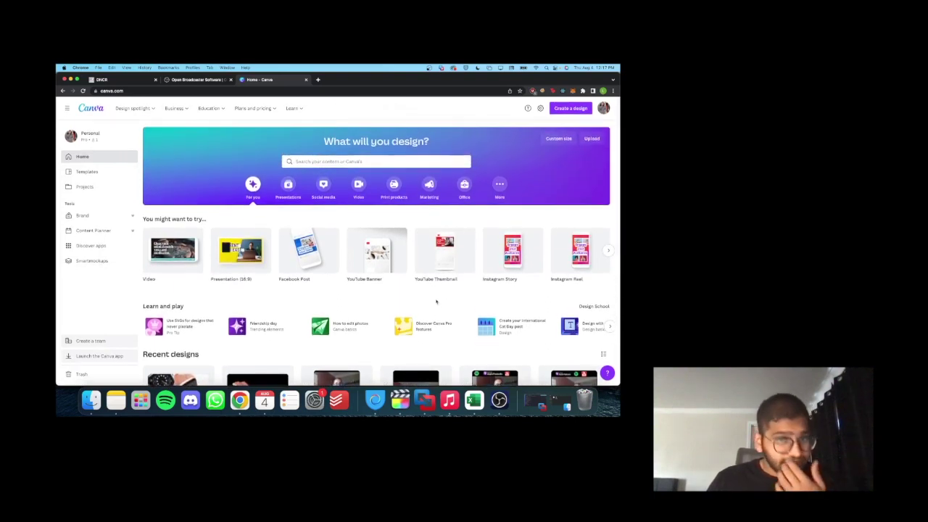
scroll(436, 301, down, 1)
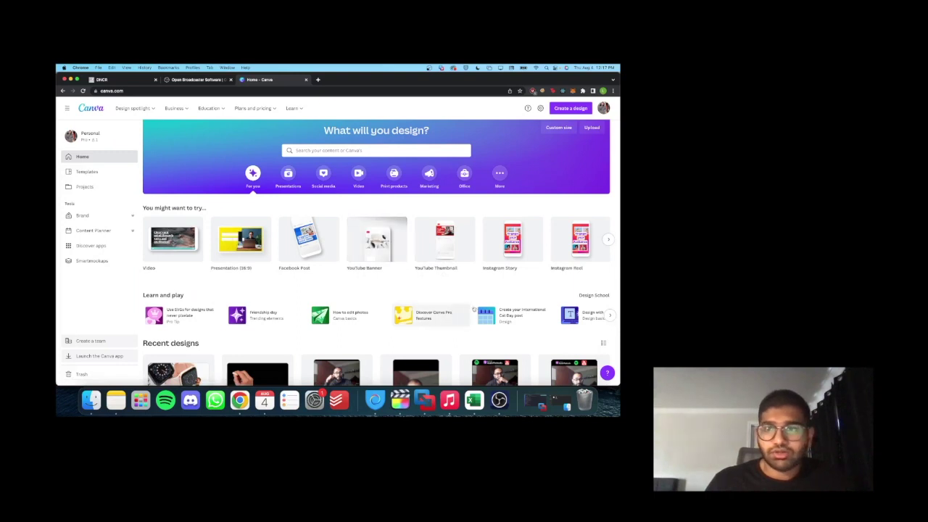
Create a blank Instagram Reel design and list the uploaded videos beside it.
click(562, 258)
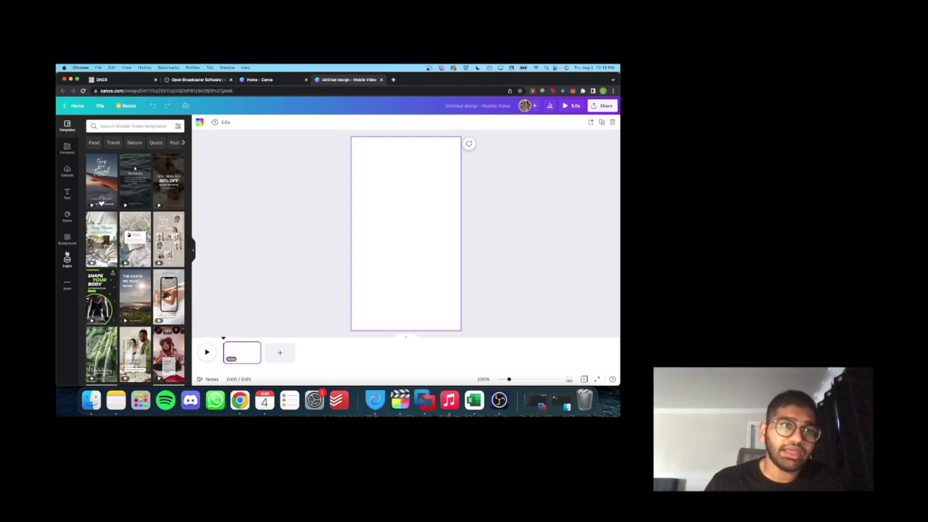
click(68, 177)
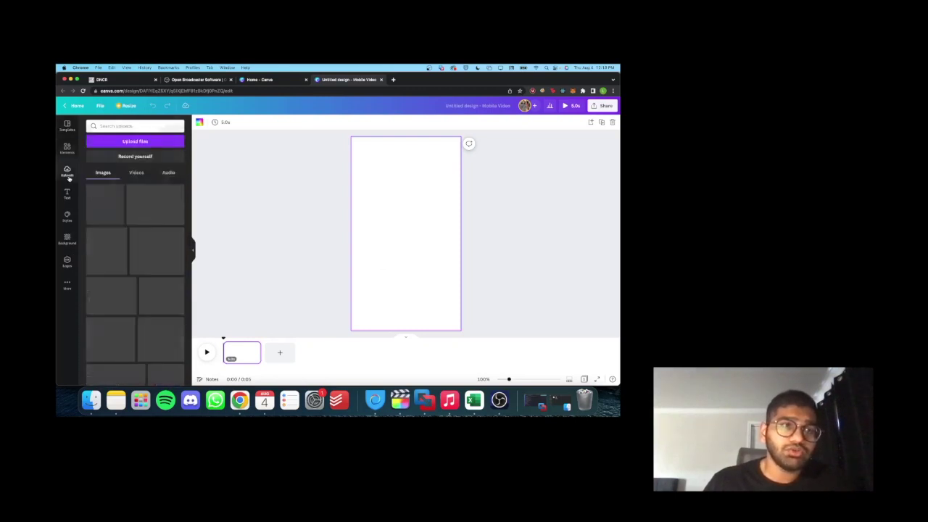
click(136, 173)
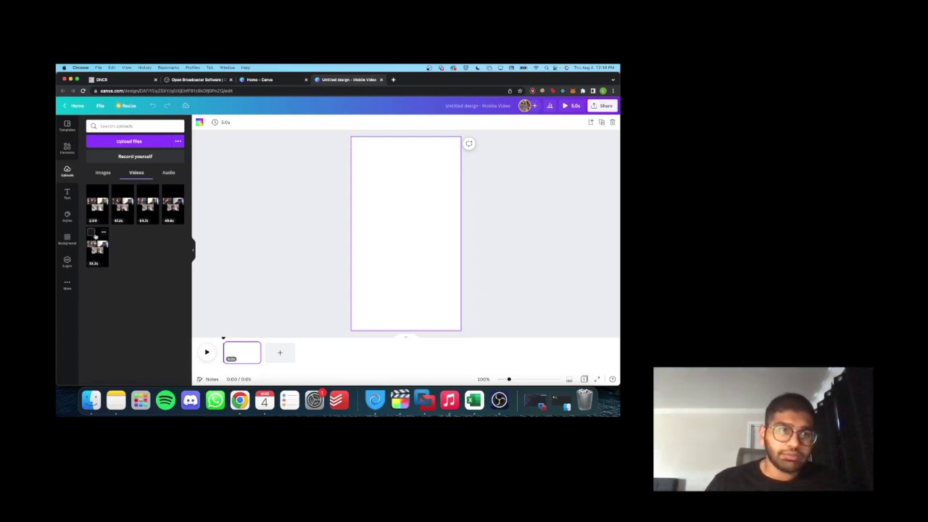
Add the fifth uploaded podcast video to the page, resize it, and place a second copy.
click(97, 249)
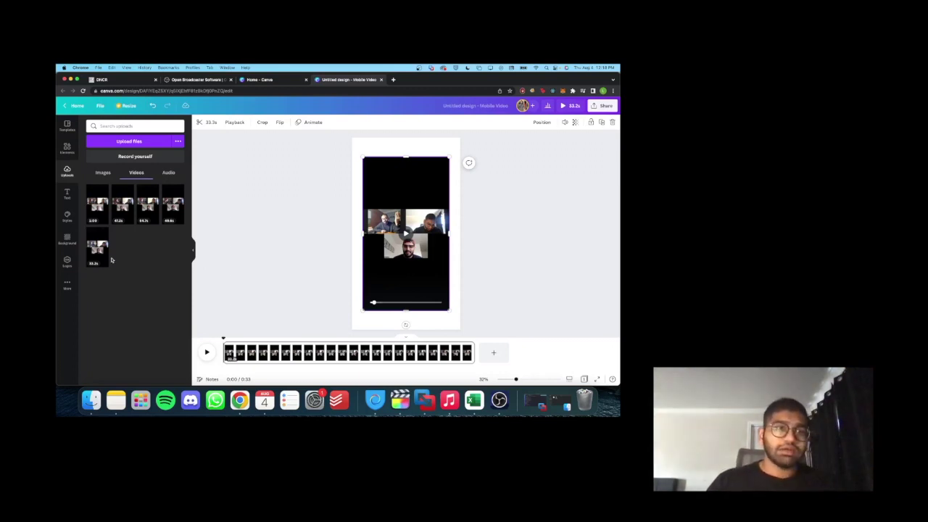
drag(100, 261, 371, 304)
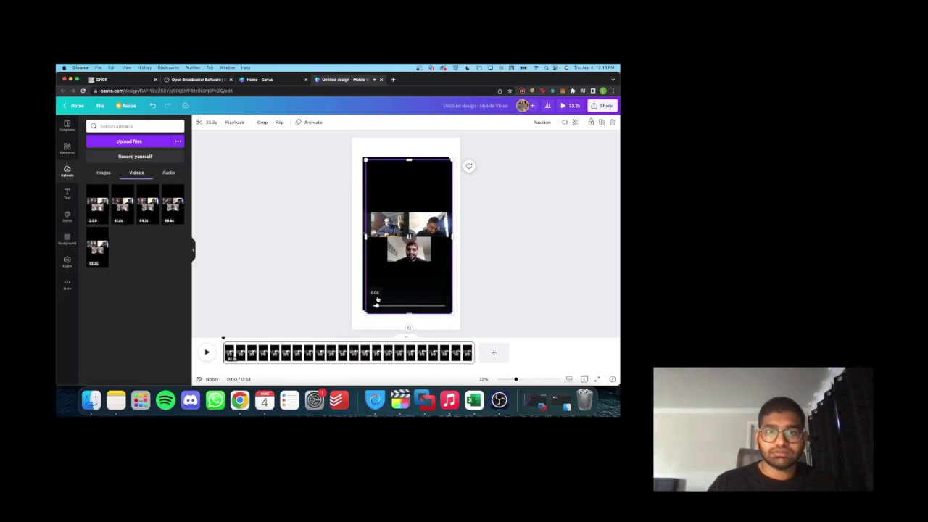
drag(409, 236, 391, 200)
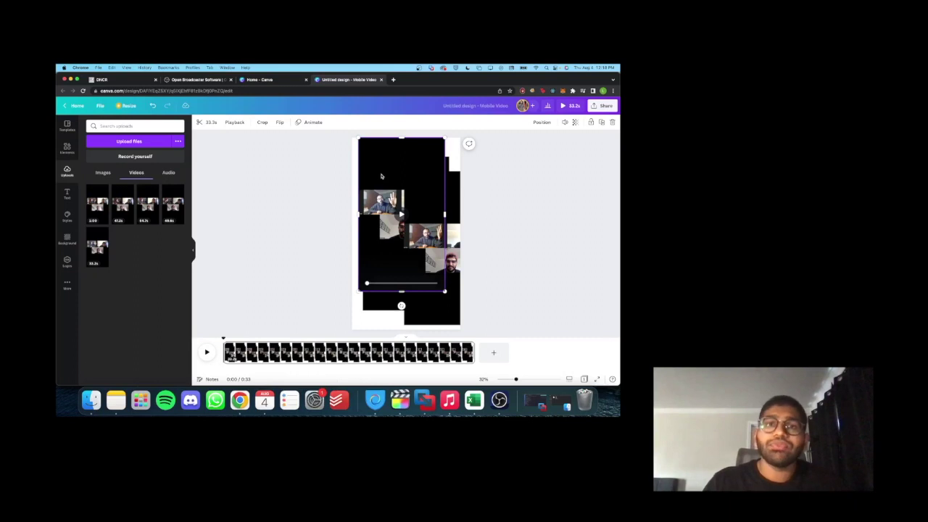
Crop one copy to the top-left participant and move it to the page top.
click(262, 121)
drag(358, 140, 363, 190)
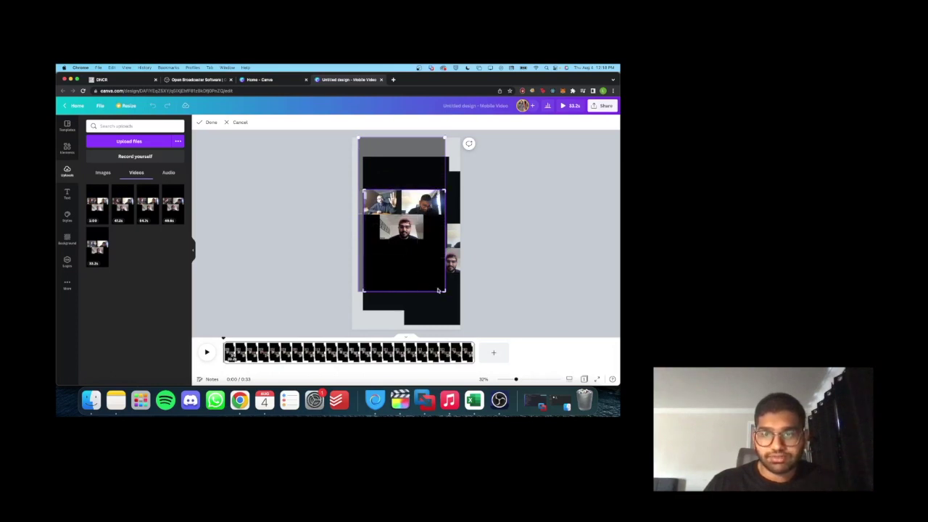
drag(446, 292, 391, 198)
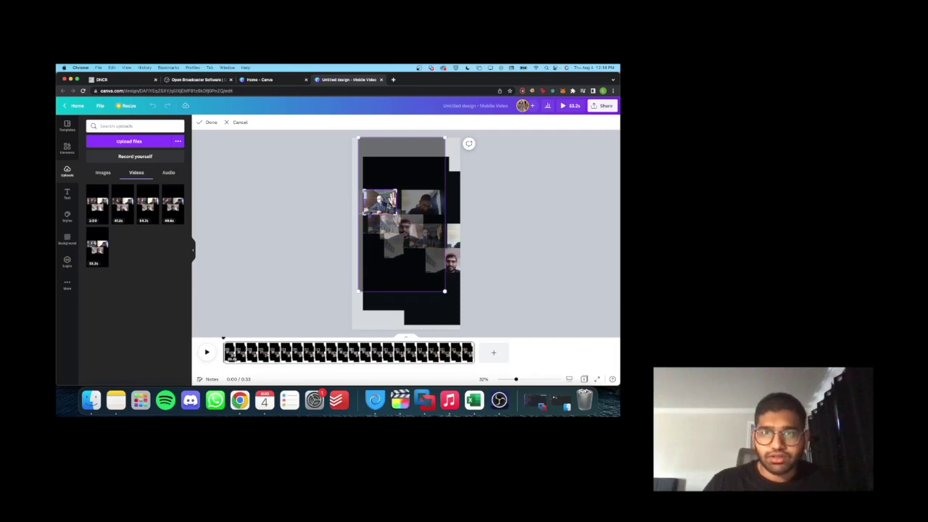
key(Return)
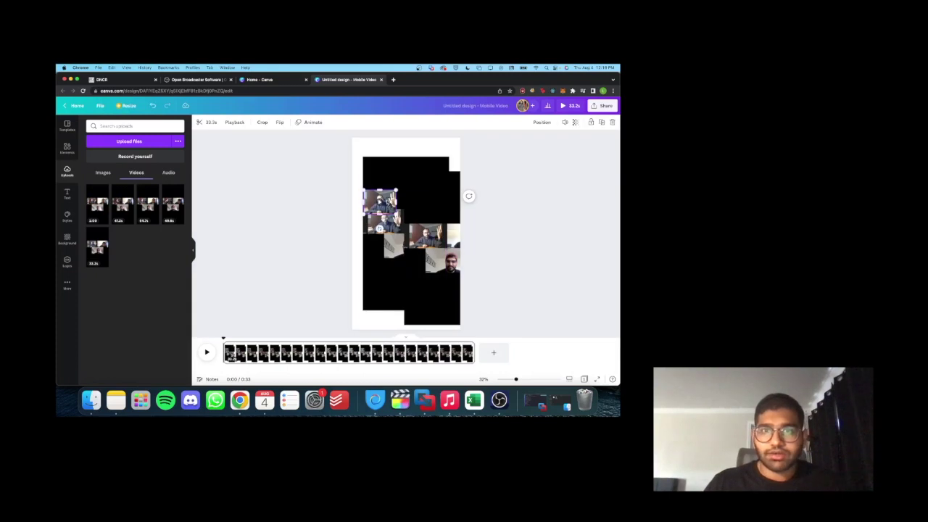
drag(384, 203, 393, 165)
Align the other podcast copy and crop it to the second participant's strip.
click(416, 221)
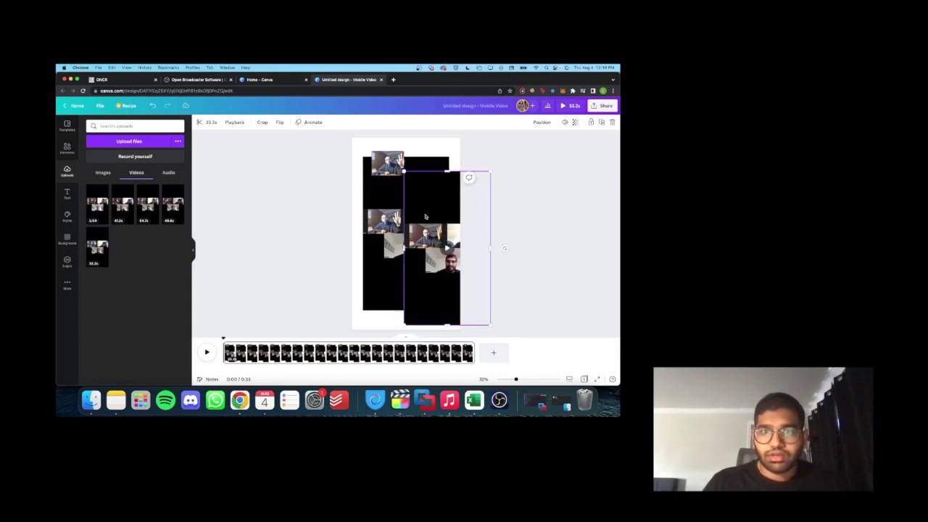
drag(426, 217, 395, 217)
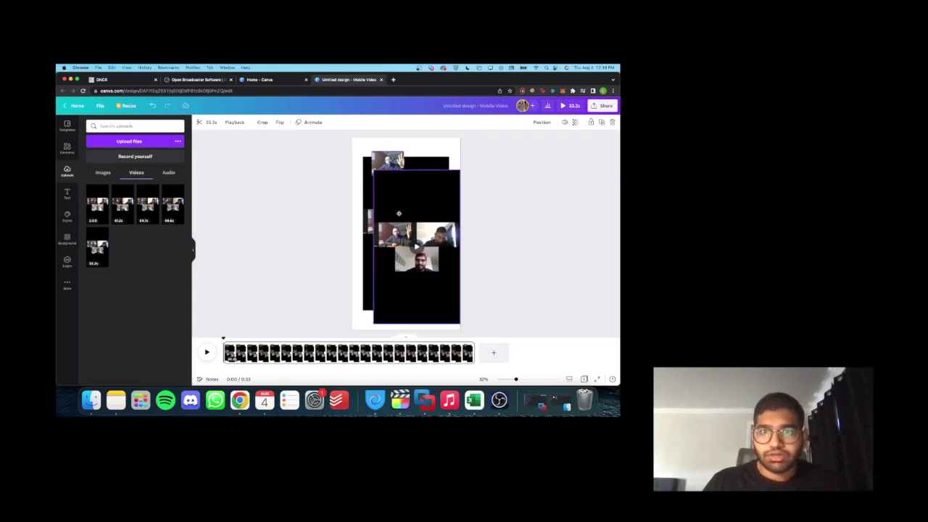
click(261, 122)
drag(374, 173, 416, 222)
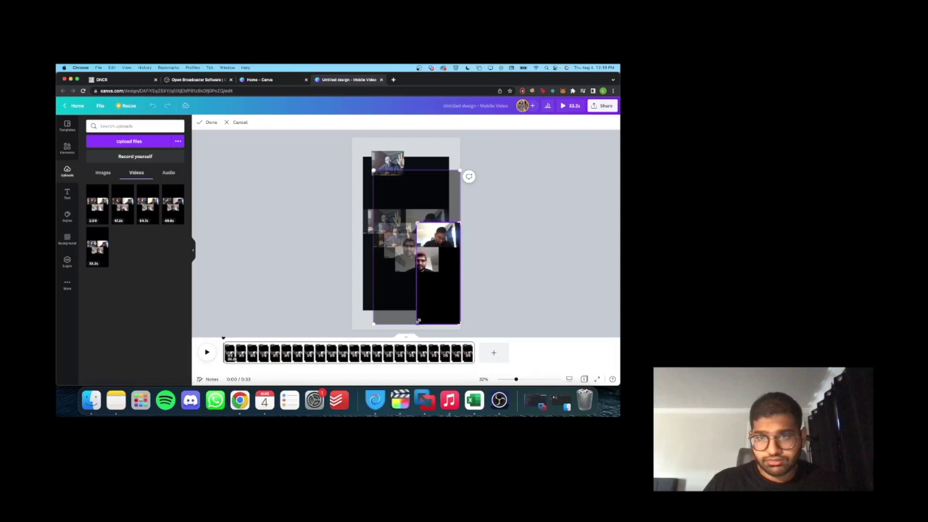
drag(416, 327, 449, 211)
click(435, 257)
Crop the remaining copy down to the bottom participant's face.
click(261, 123)
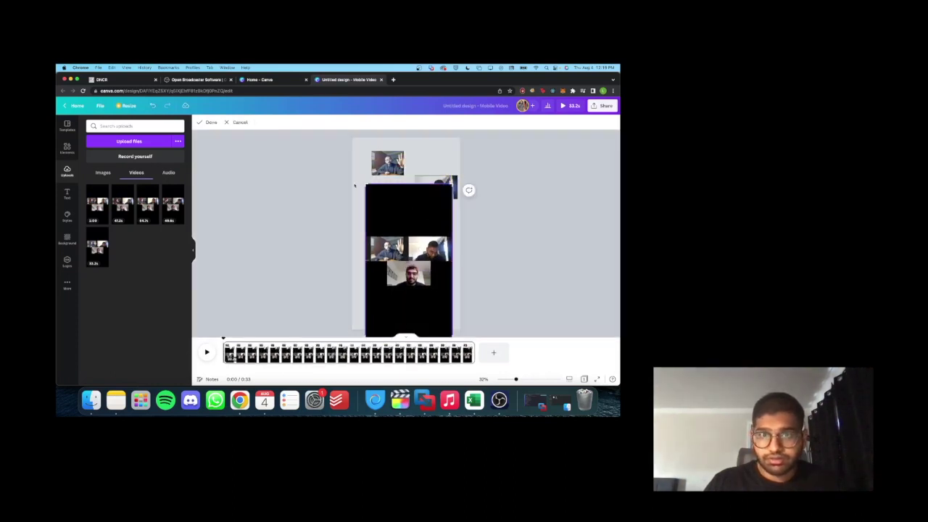
drag(365, 186, 387, 263)
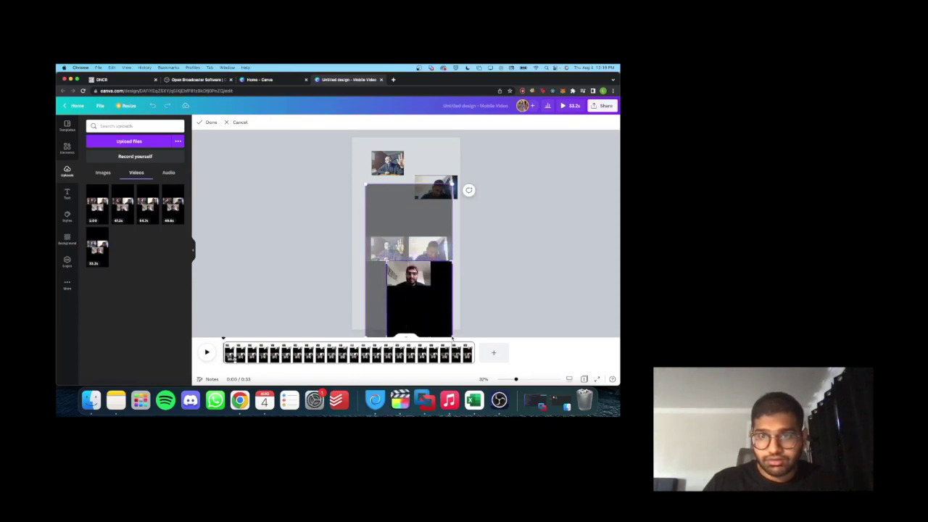
drag(451, 334, 429, 286)
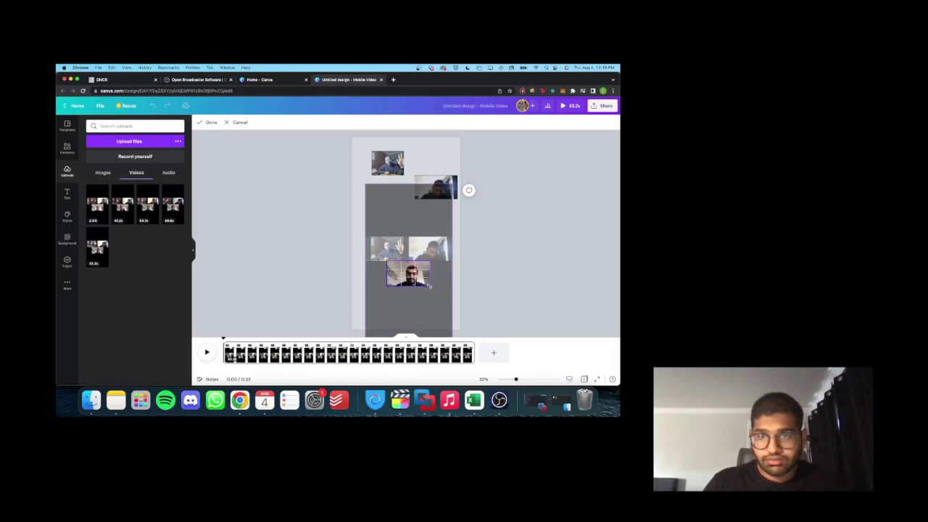
key(Return)
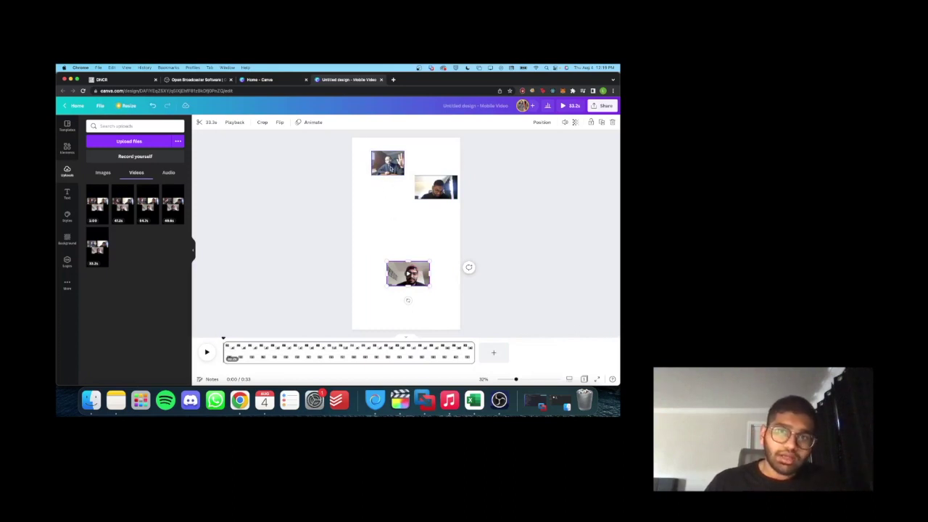
Reposition the top clip and enlarge the bottom face clip lower on the page.
drag(392, 170, 378, 170)
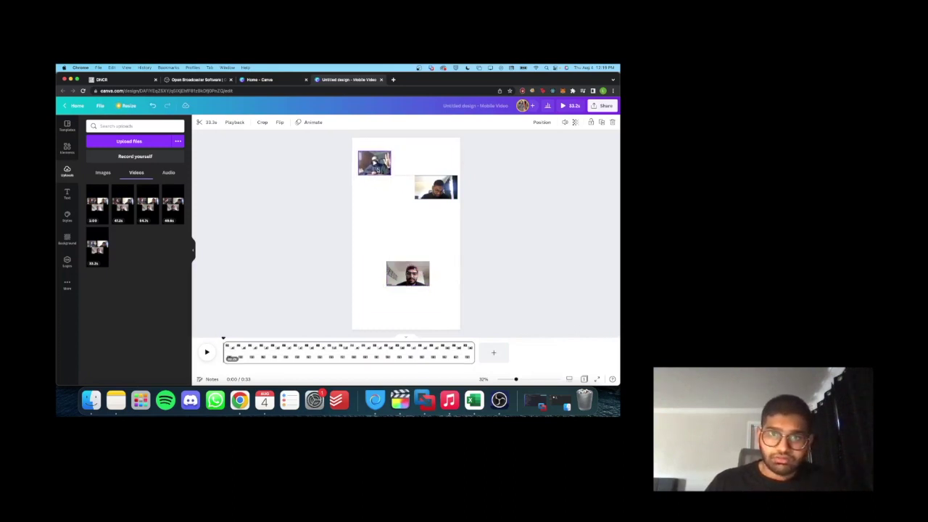
drag(396, 267, 368, 260)
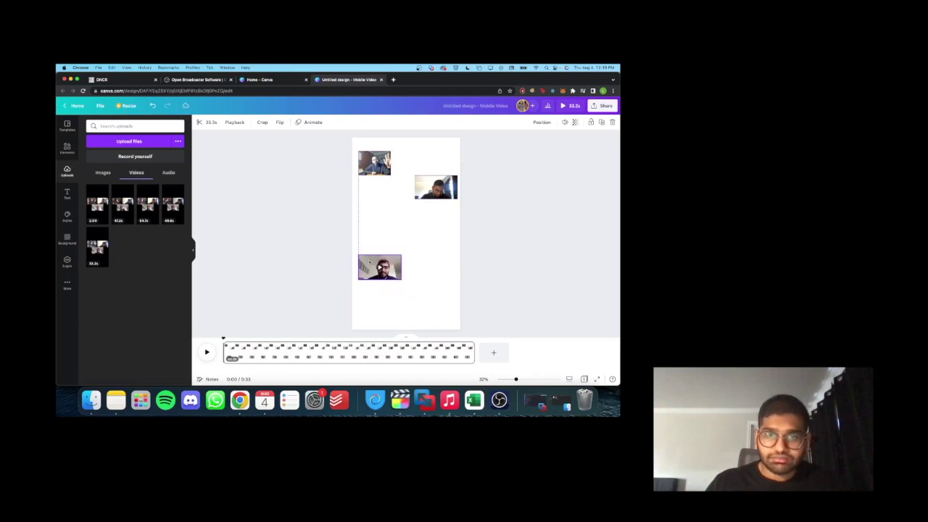
drag(412, 286, 488, 325)
drag(430, 283, 433, 291)
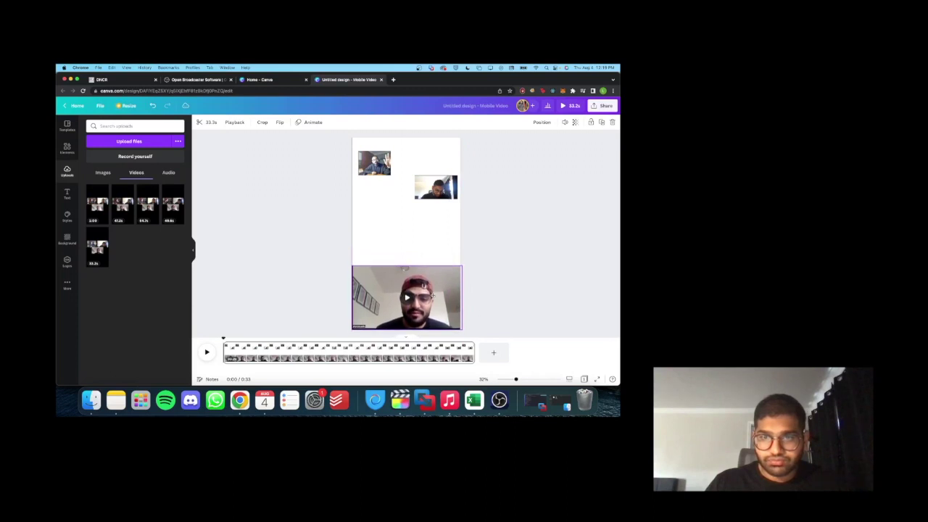
Enlarge the middle and top participant videos to full page width, stacked above the bottom one.
drag(449, 187, 459, 265)
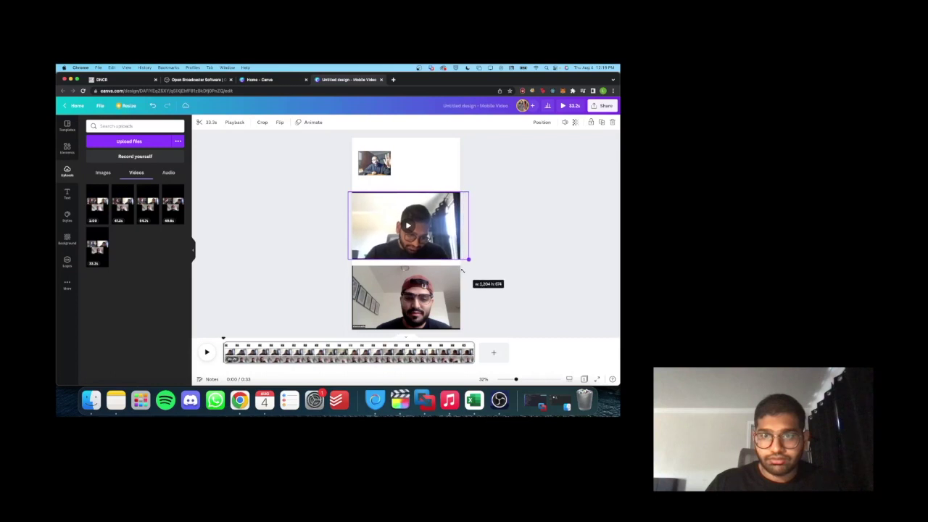
drag(462, 270, 471, 265)
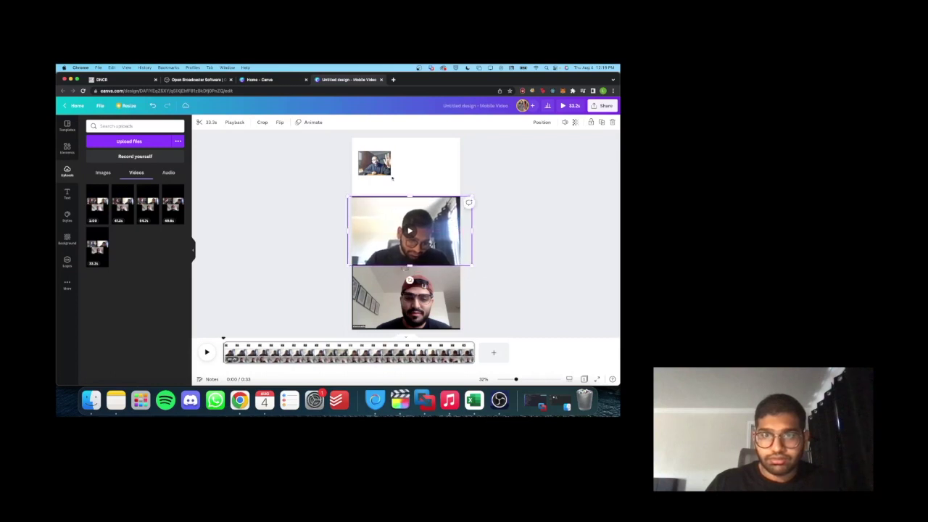
drag(387, 171, 376, 163)
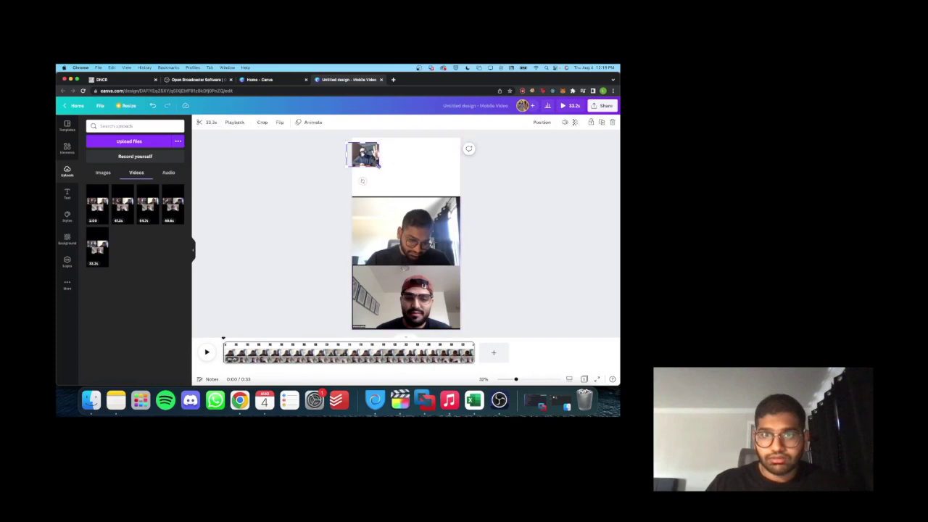
drag(379, 166, 469, 230)
drag(406, 183, 434, 211)
click(438, 207)
click(415, 277)
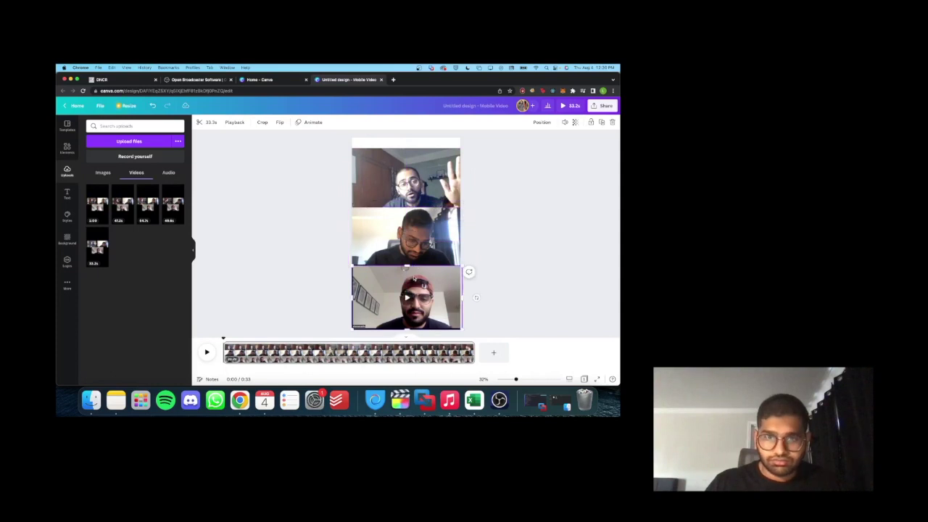
Nudge the middle video down onto the bottom one and shorten the top video's upper edge.
click(412, 239)
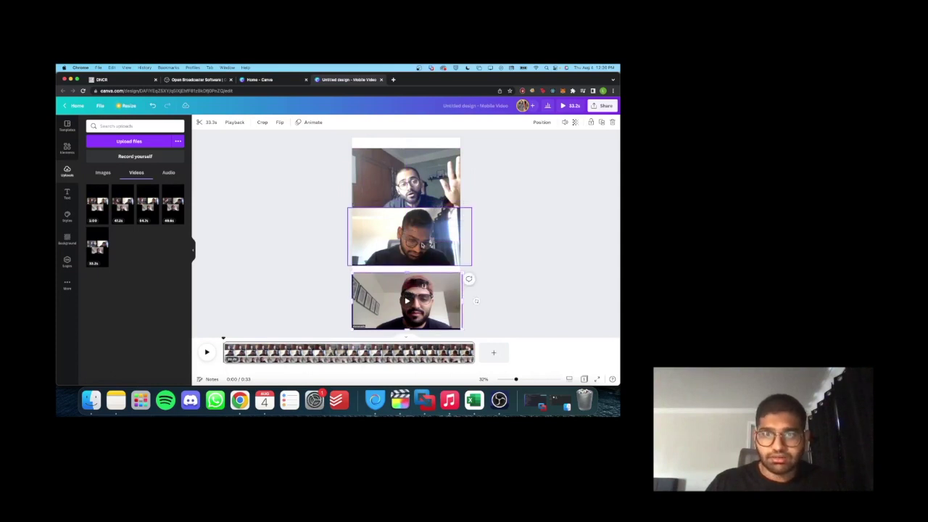
drag(417, 242, 424, 251)
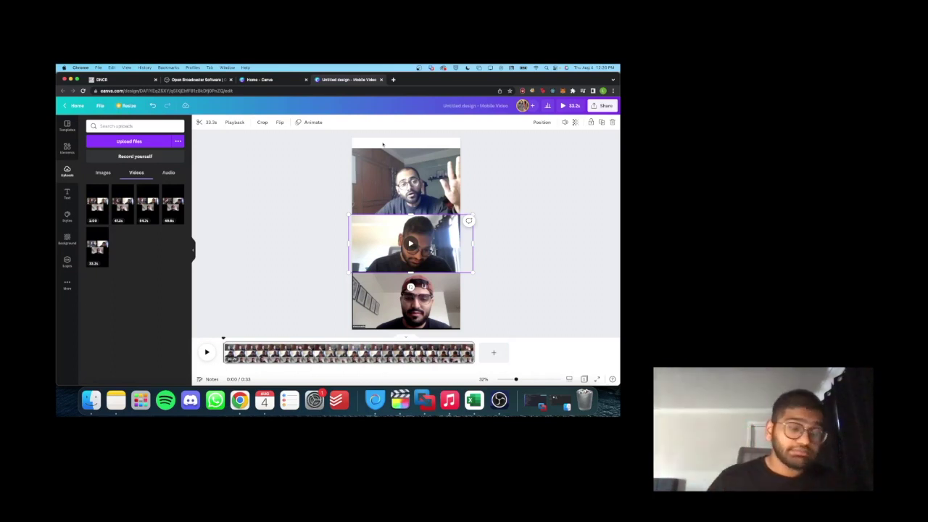
click(399, 154)
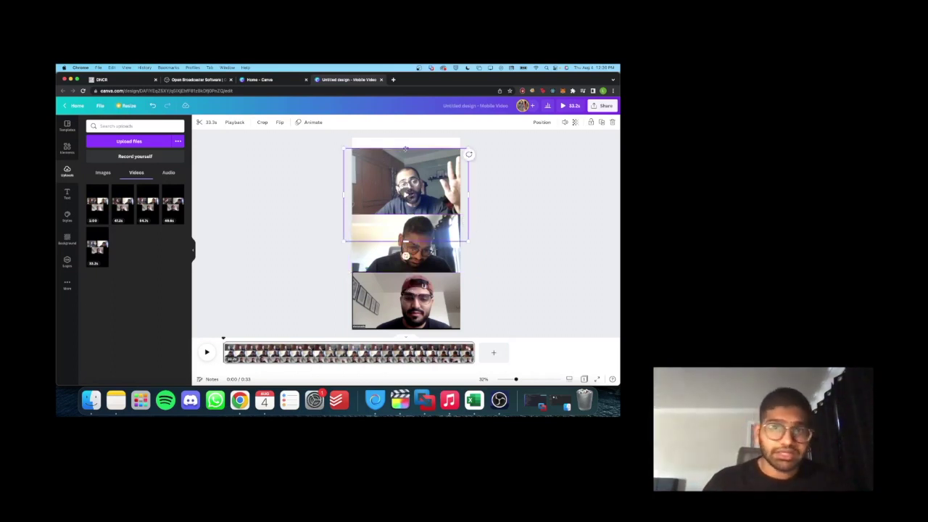
drag(405, 149, 405, 156)
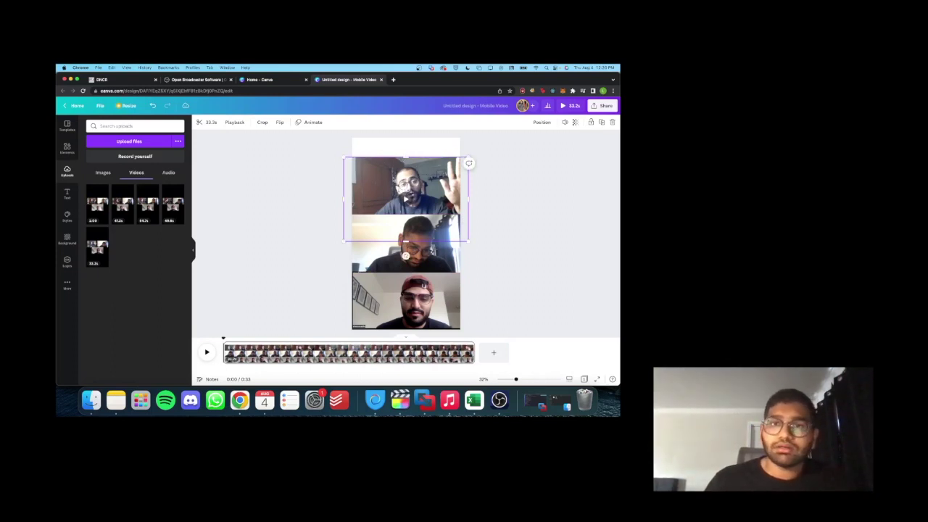
click(406, 250)
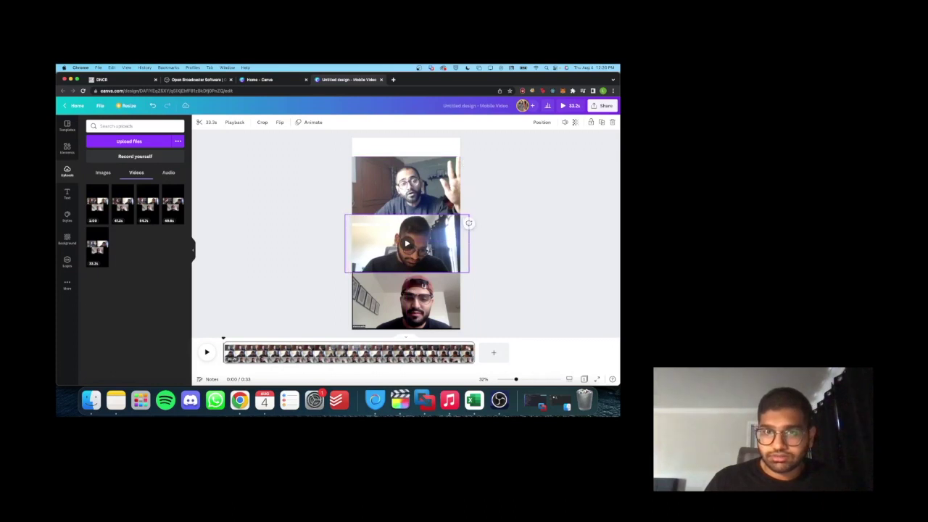
click(406, 285)
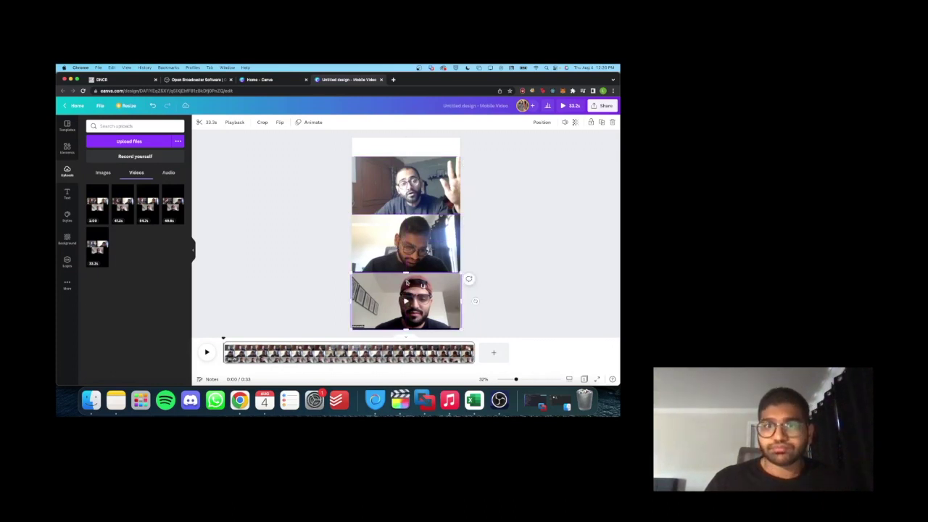
Set the page background colour to black, trying purple first.
click(64, 238)
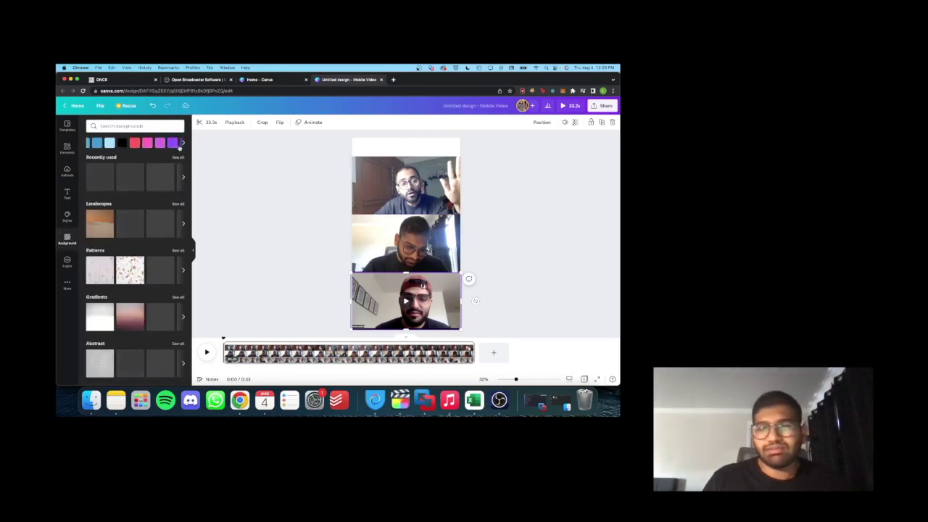
click(182, 143)
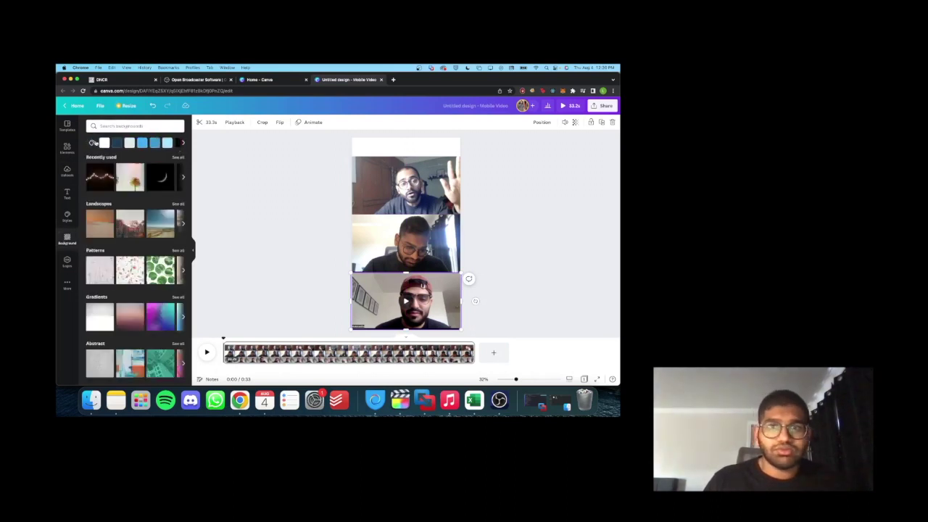
click(369, 147)
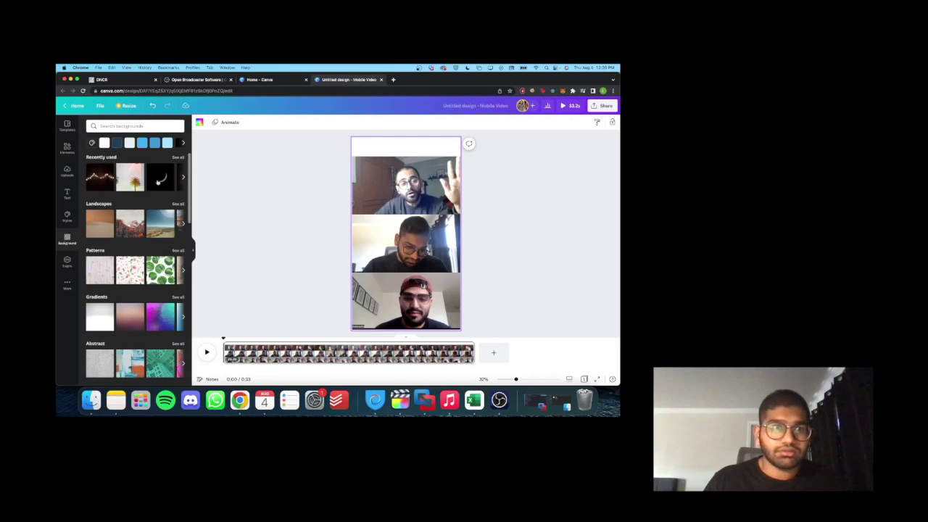
click(179, 144)
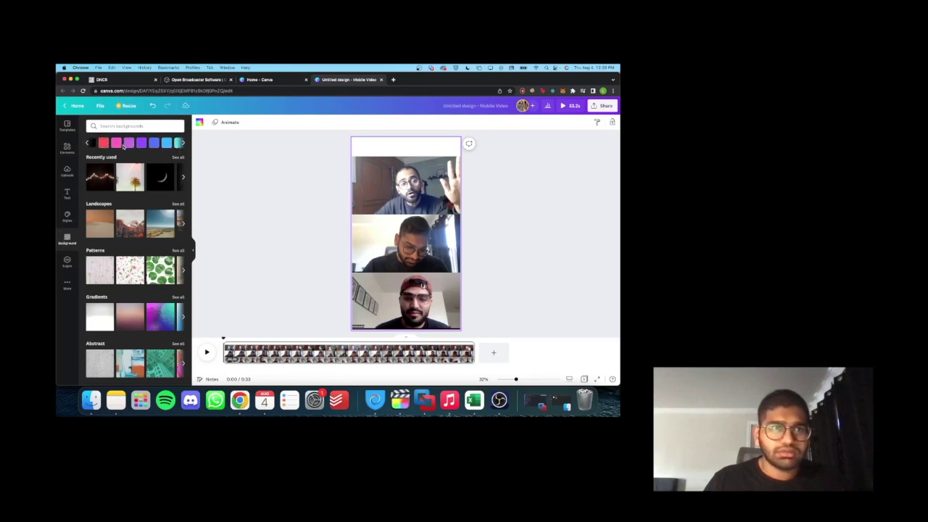
click(128, 143)
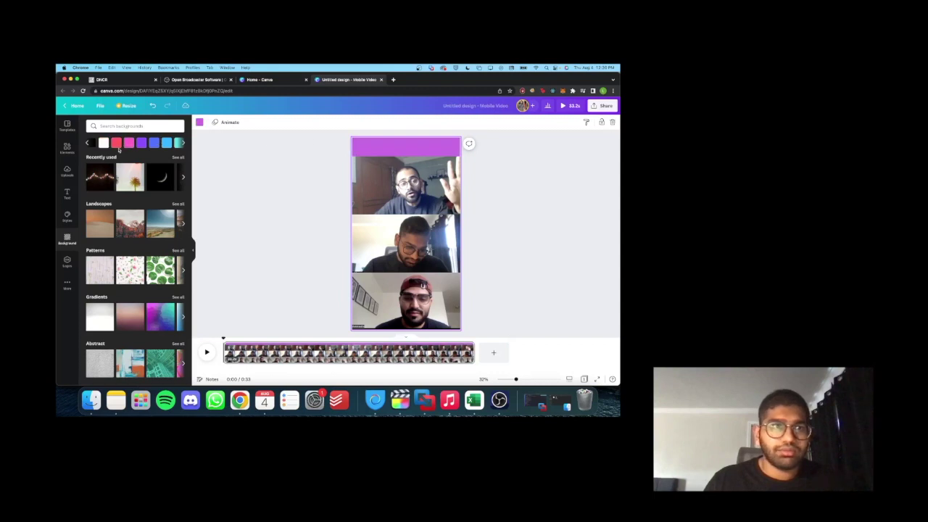
click(94, 144)
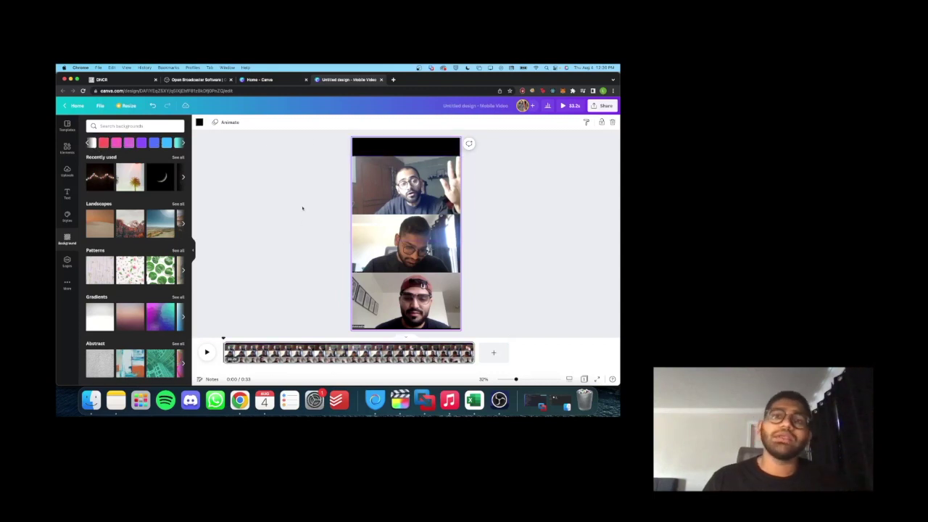
click(342, 231)
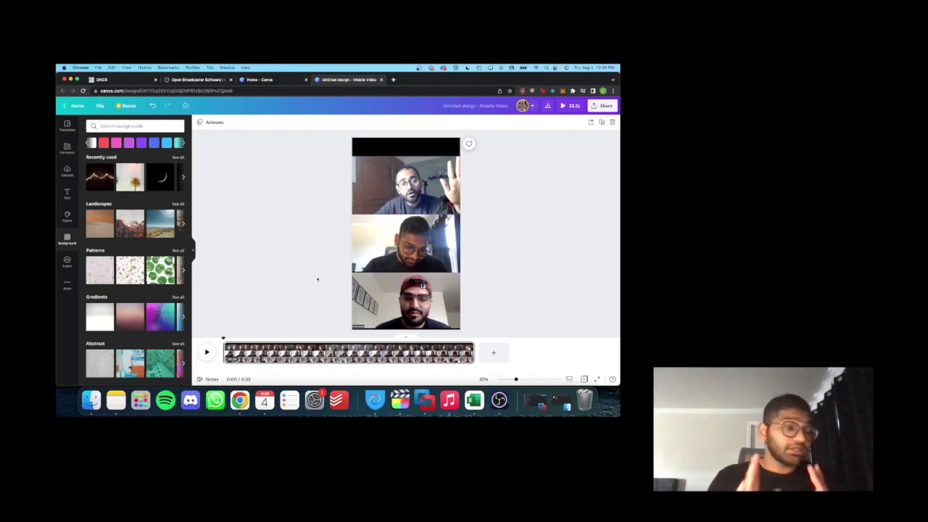
click(206, 353)
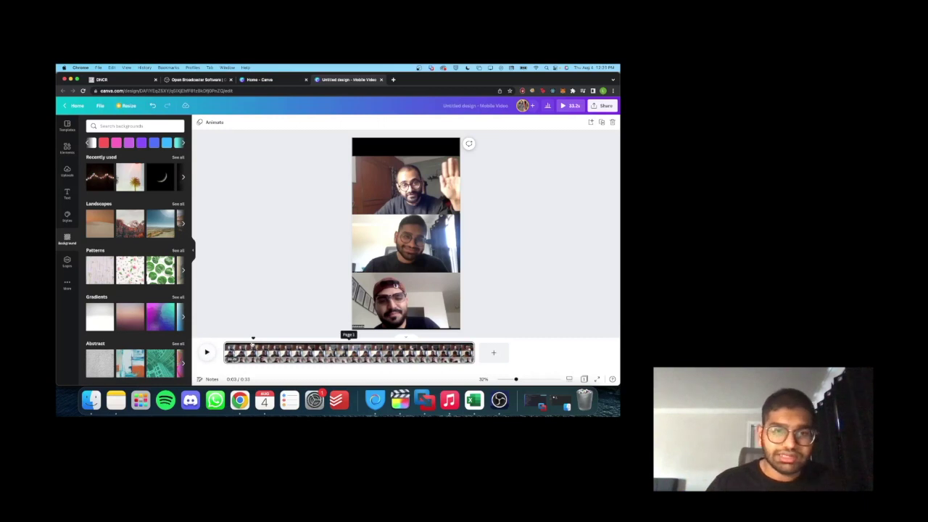
click(206, 352)
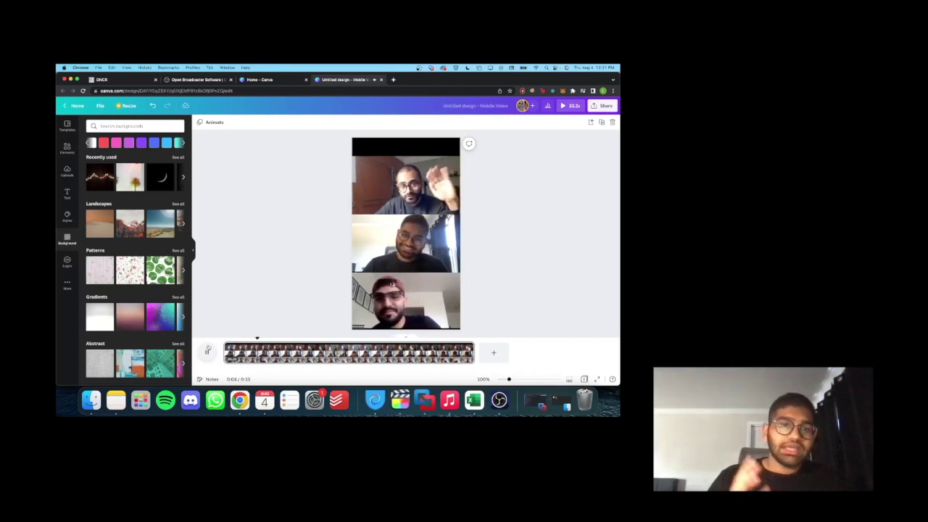
click(208, 349)
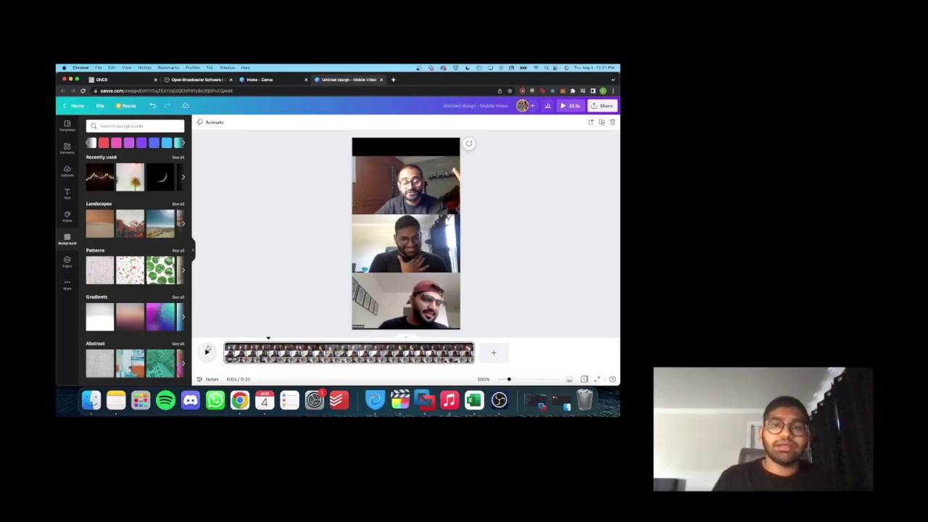
click(406, 301)
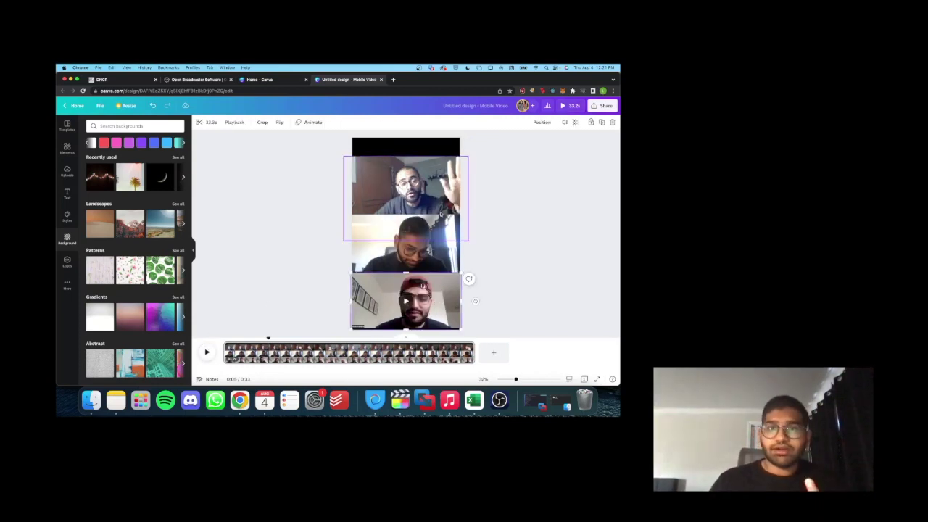
click(430, 192)
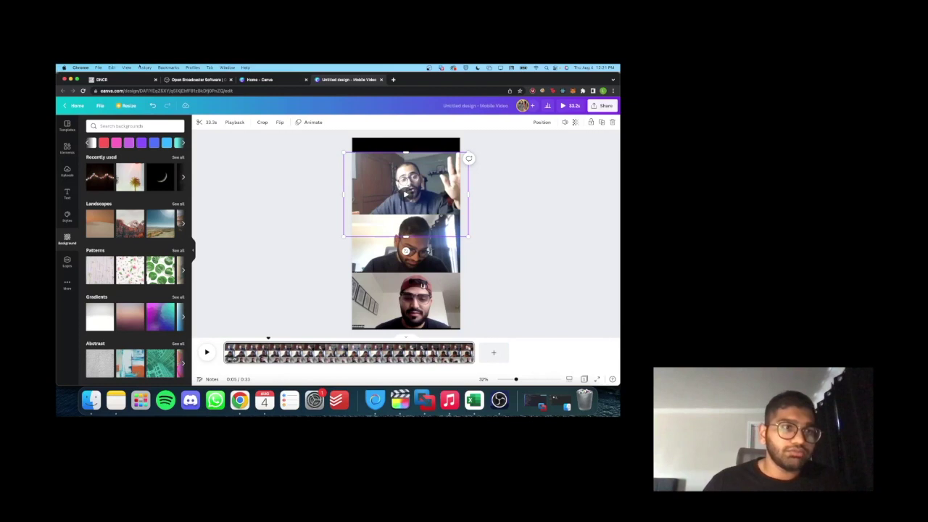
Open Elements, add a red heart graphic as a trial, move it, then delete it.
click(68, 147)
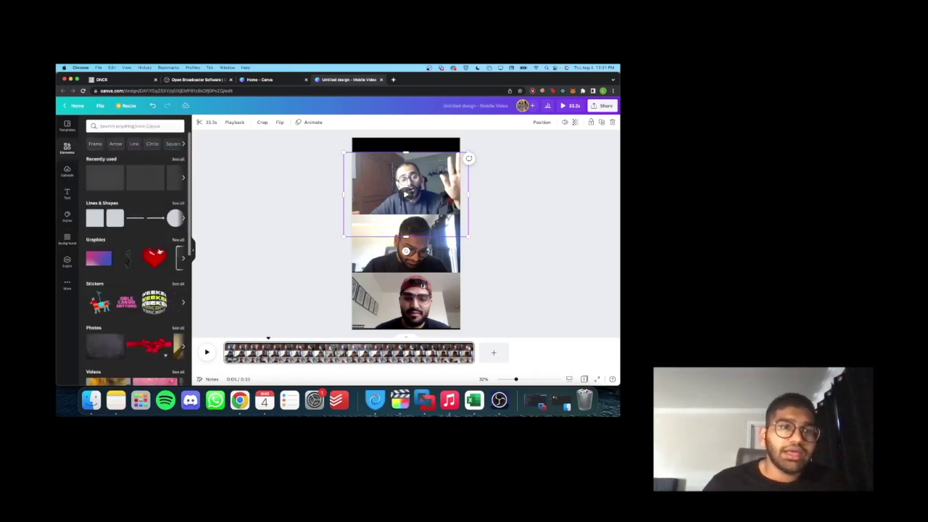
click(154, 257)
drag(427, 206, 397, 193)
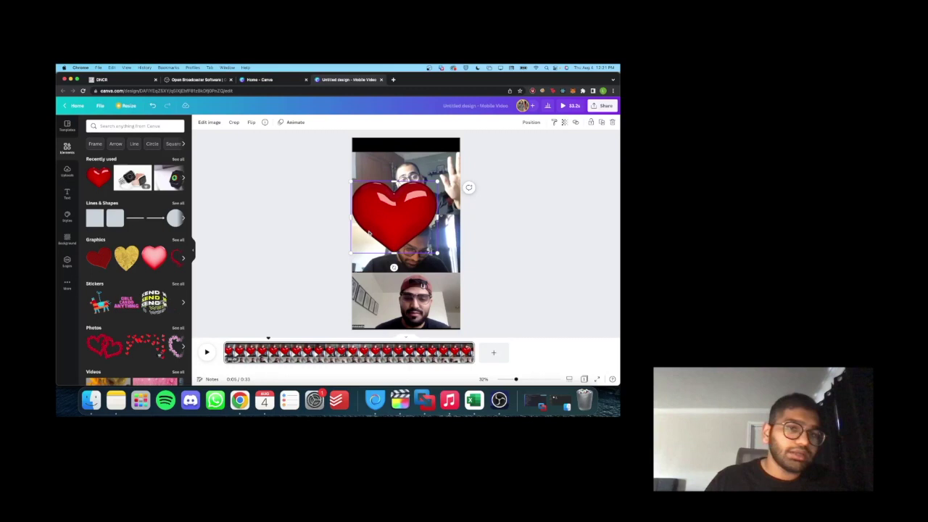
key(Delete)
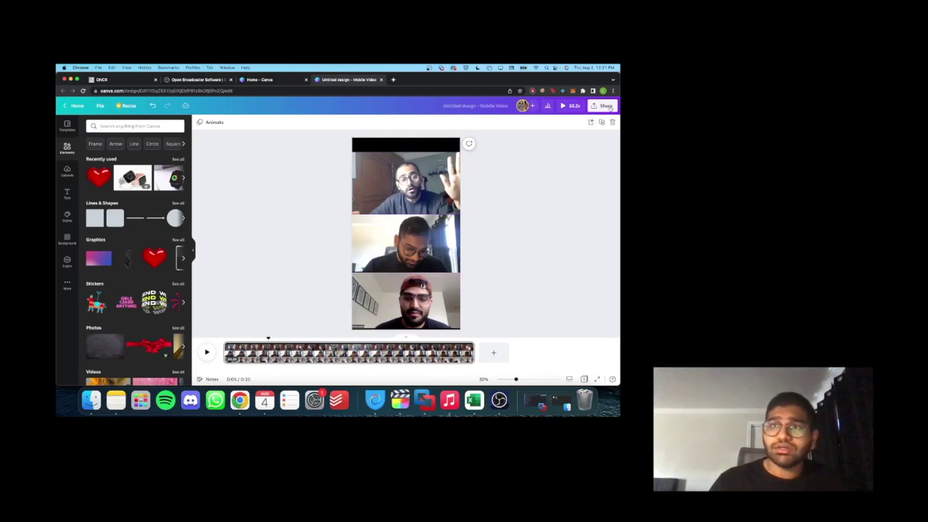
click(606, 106)
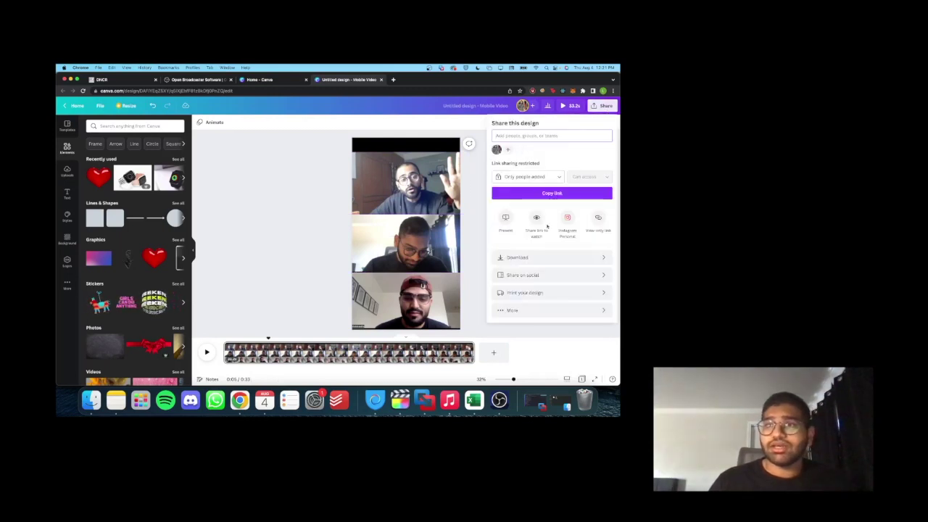
click(303, 178)
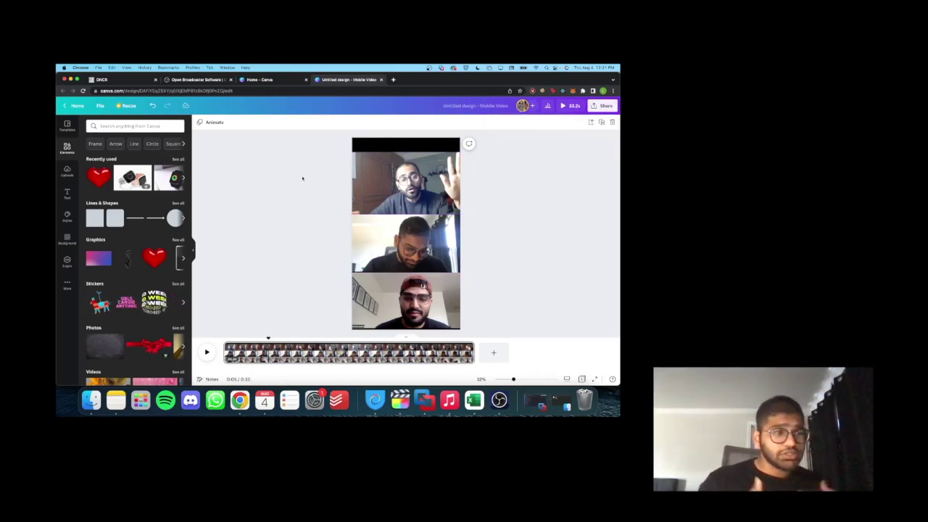